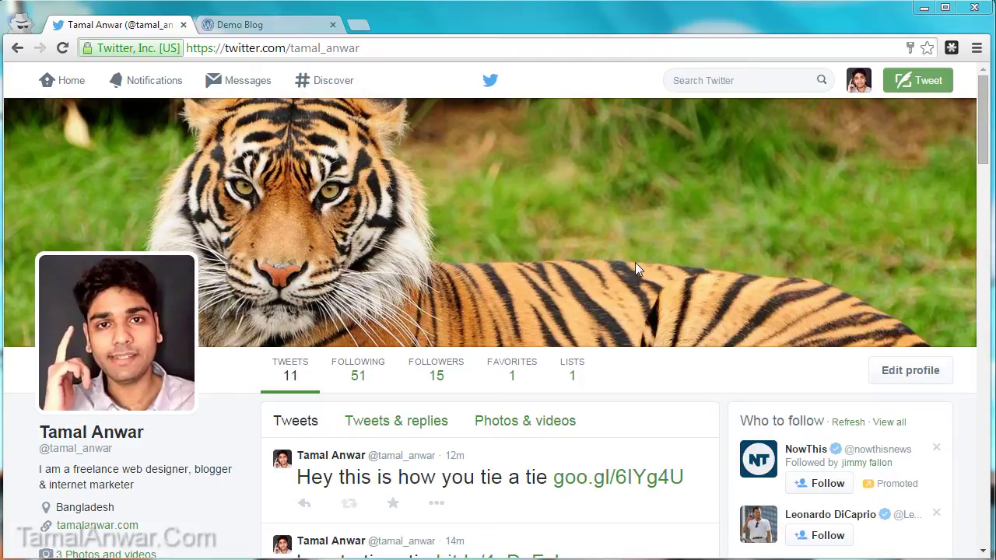
- Search Google for 'twitter buttons' in a new incognito tab and open Twitter's official Buttons page
click(272, 25)
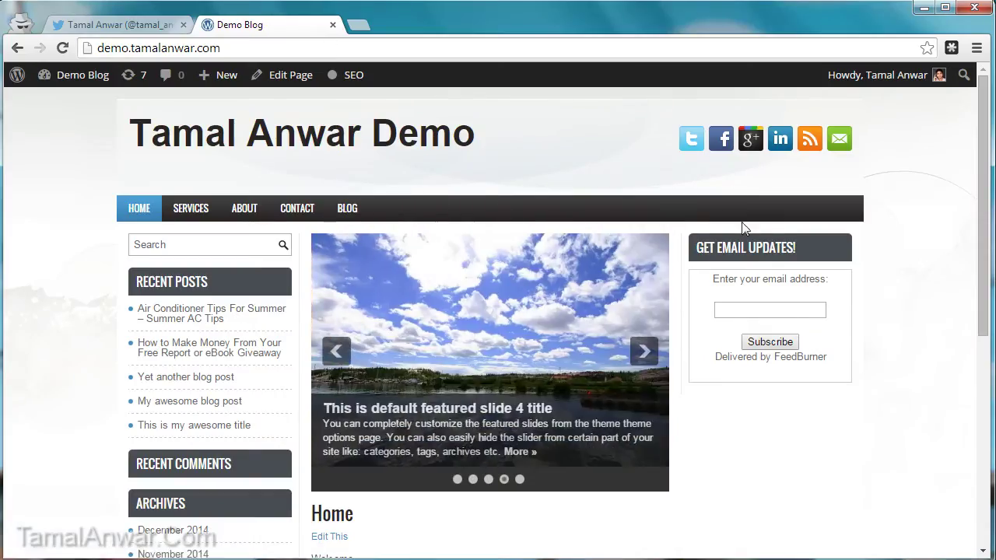
click(132, 26)
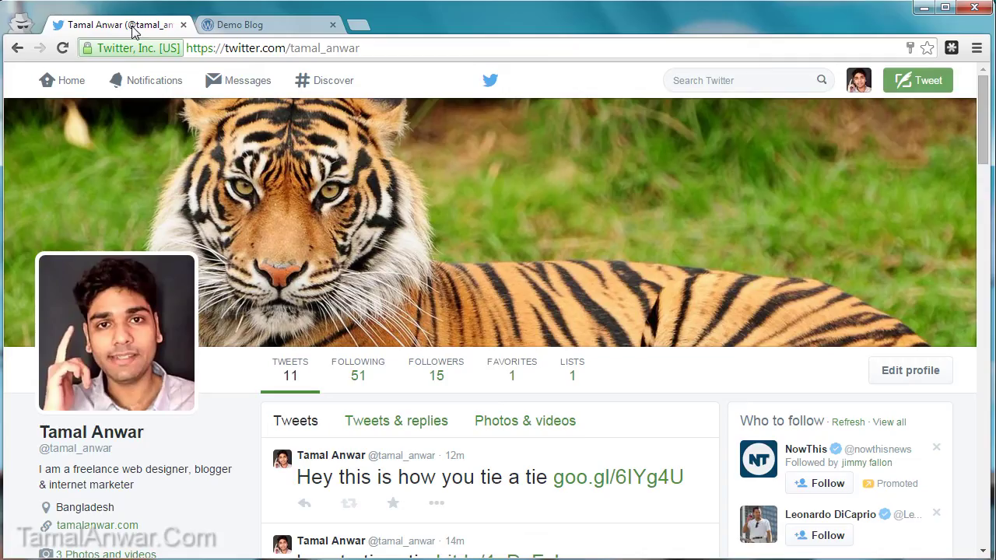
click(272, 50)
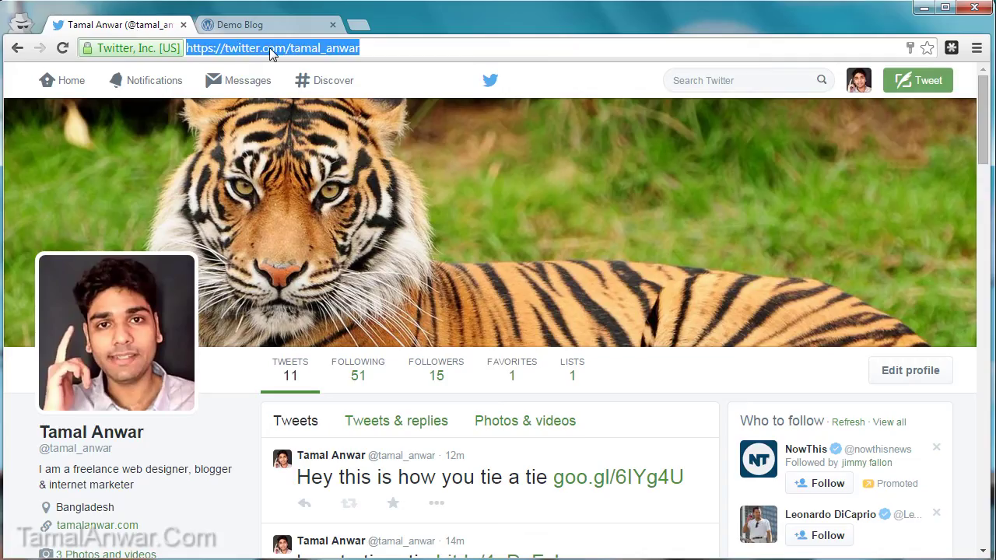
click(359, 26)
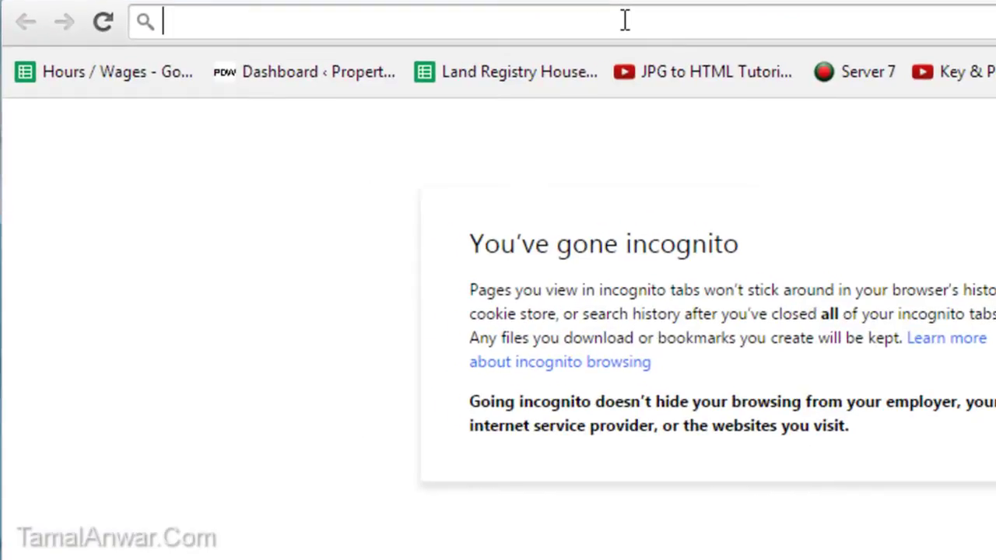
text(twitte)
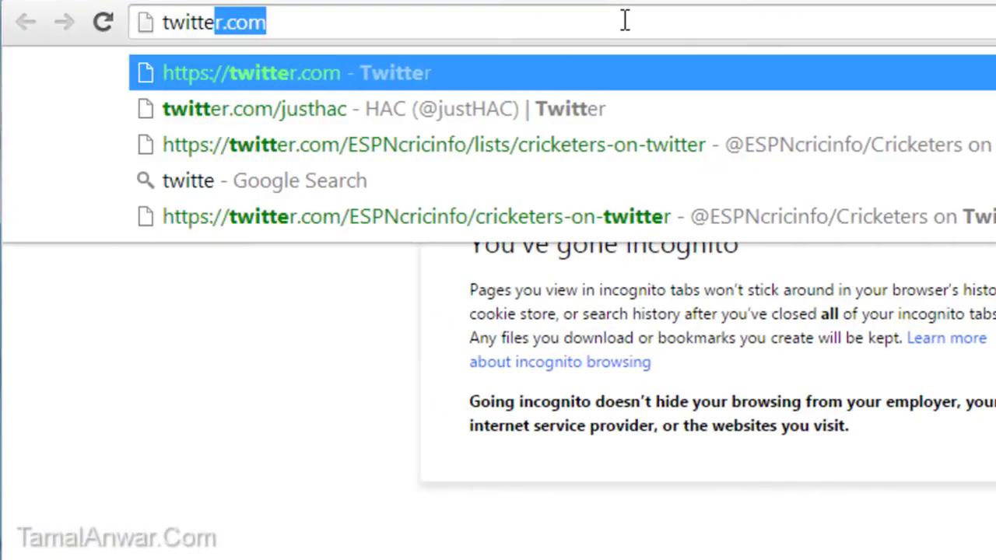
text(r buttons)
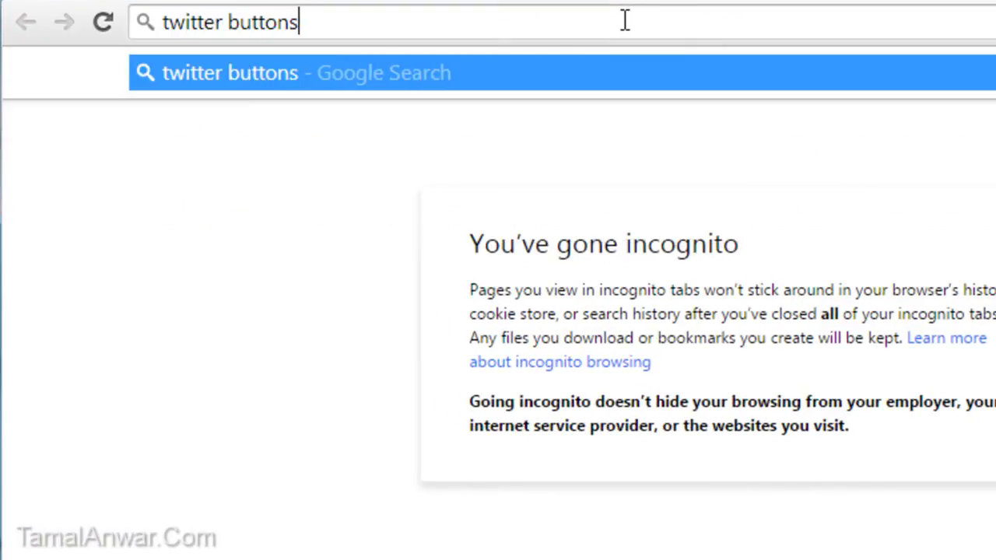
key(Return)
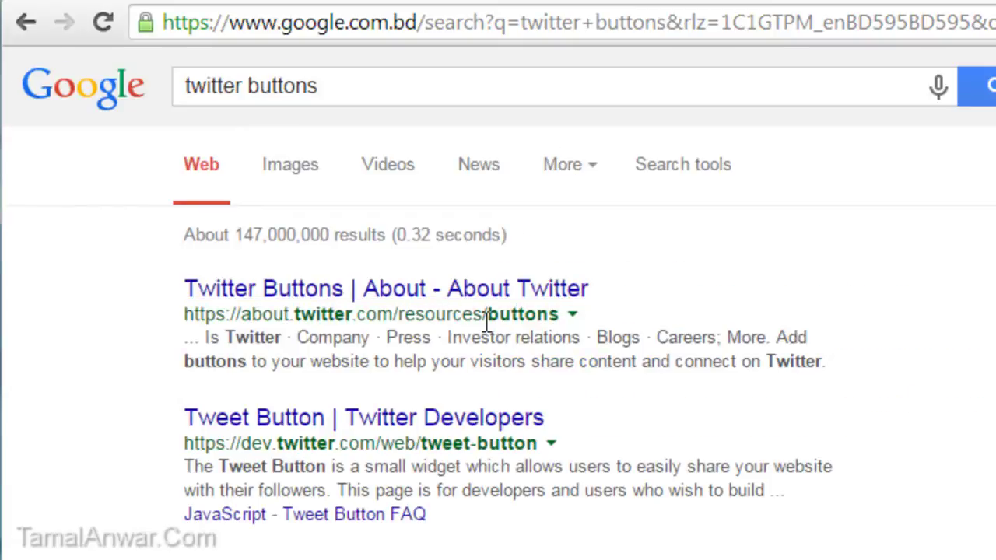
click(446, 286)
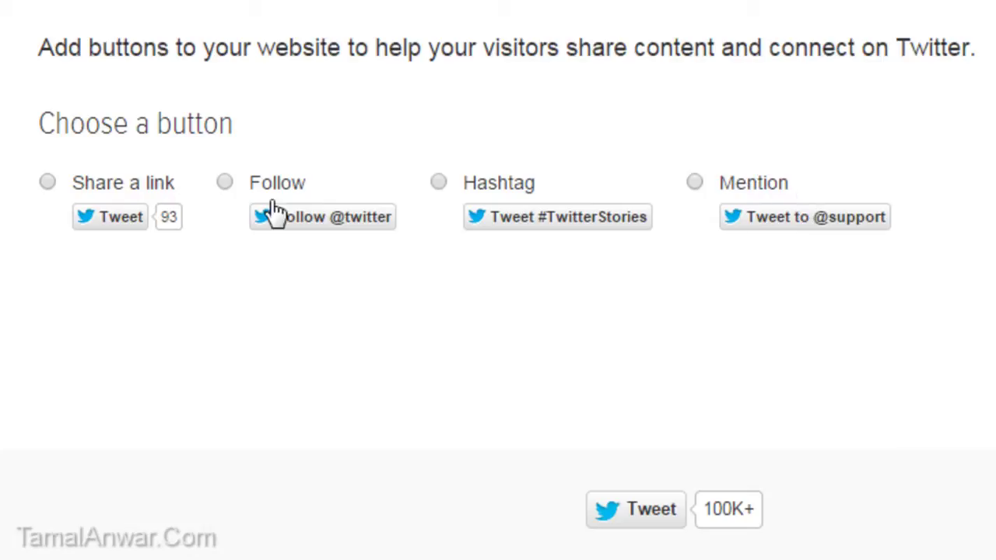
- Choose the 'Share a link' button type under Choose a button
click(48, 183)
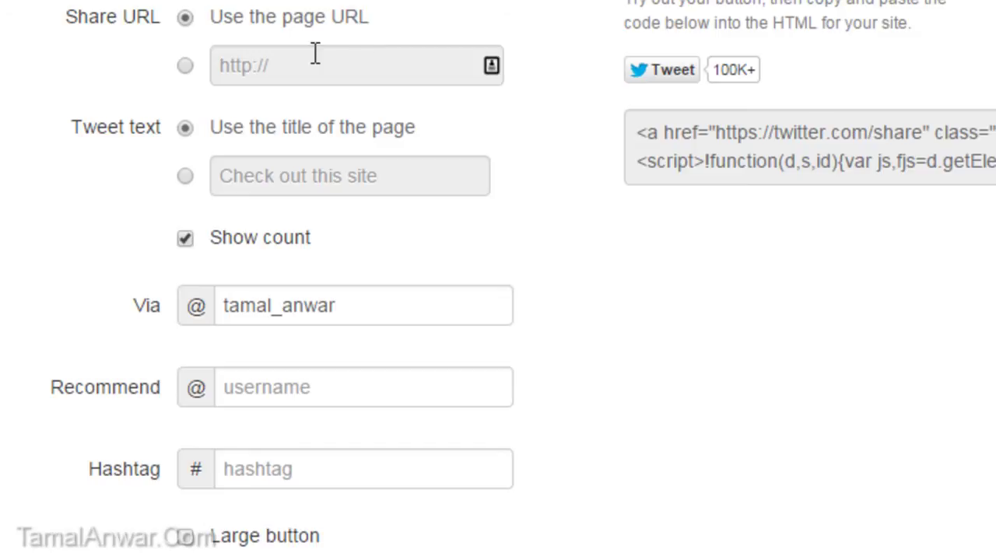
- Switch the share URL to a custom address and enter the author's website URL
click(185, 66)
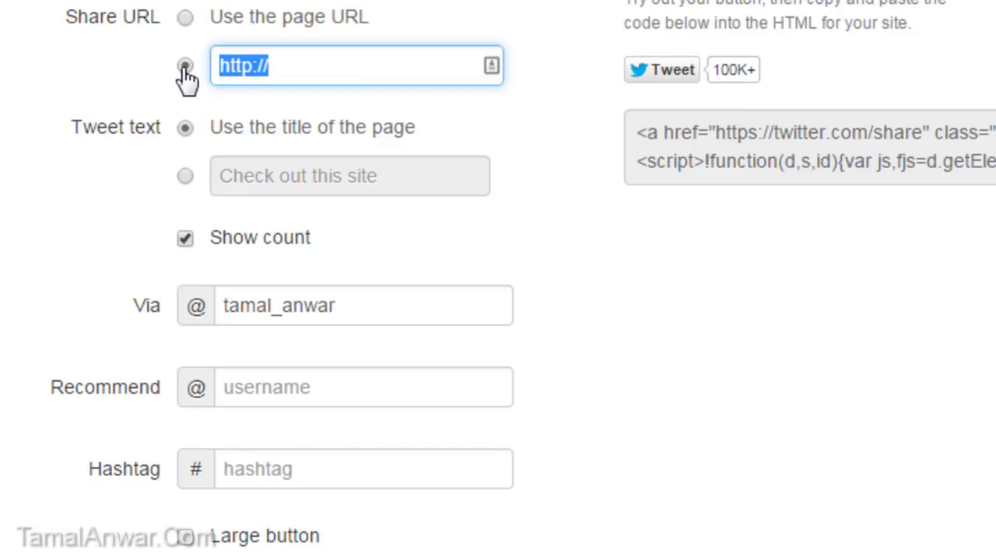
click(396, 65)
text(wwww)
key(BackSpace)
text(.tamalanwar.com/)
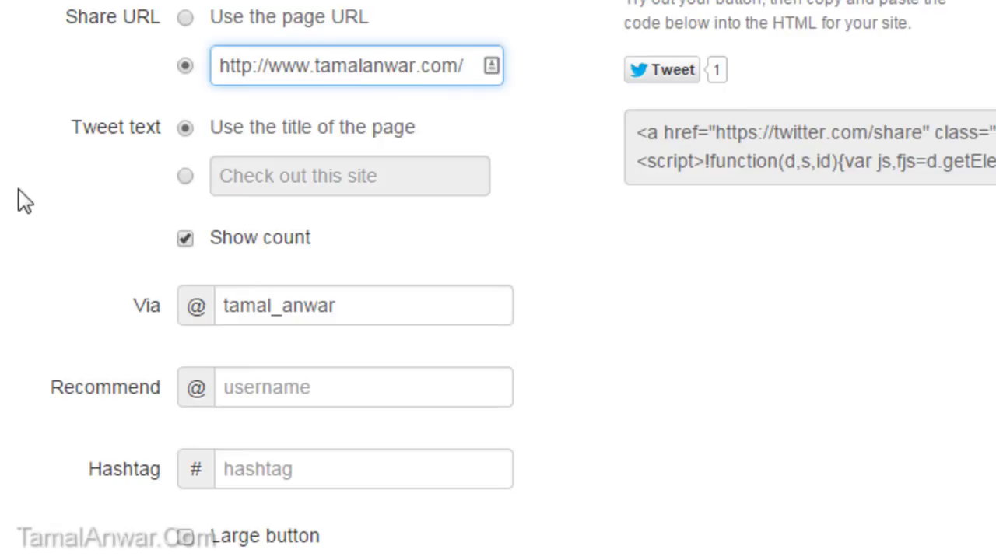
click(24, 201)
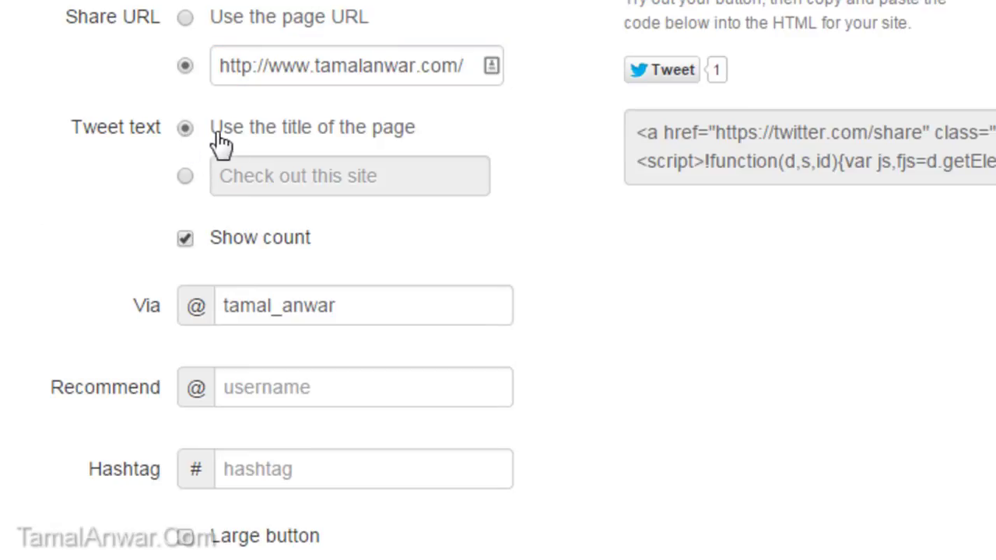
- Use custom tweet text with a message recommending the author's website
click(186, 179)
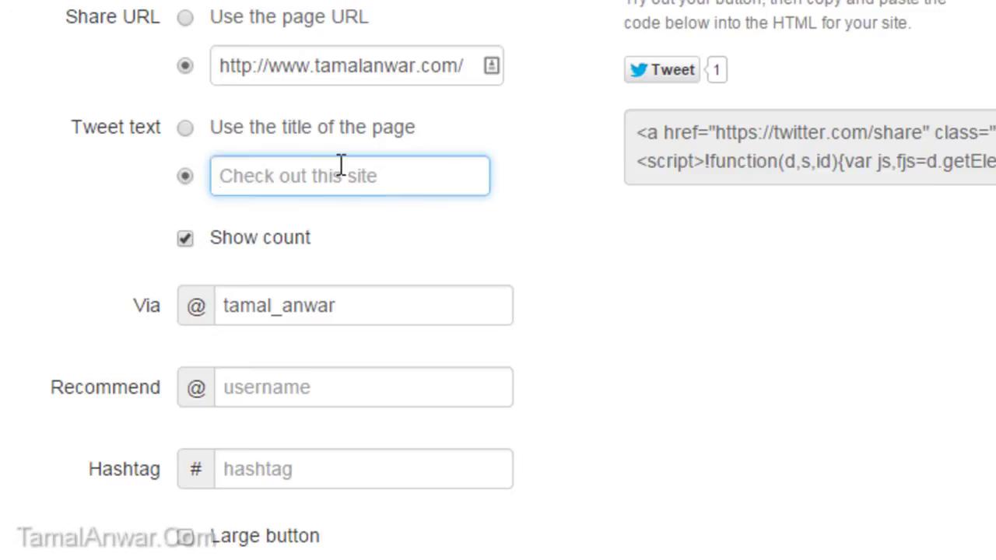
text(Hey che)
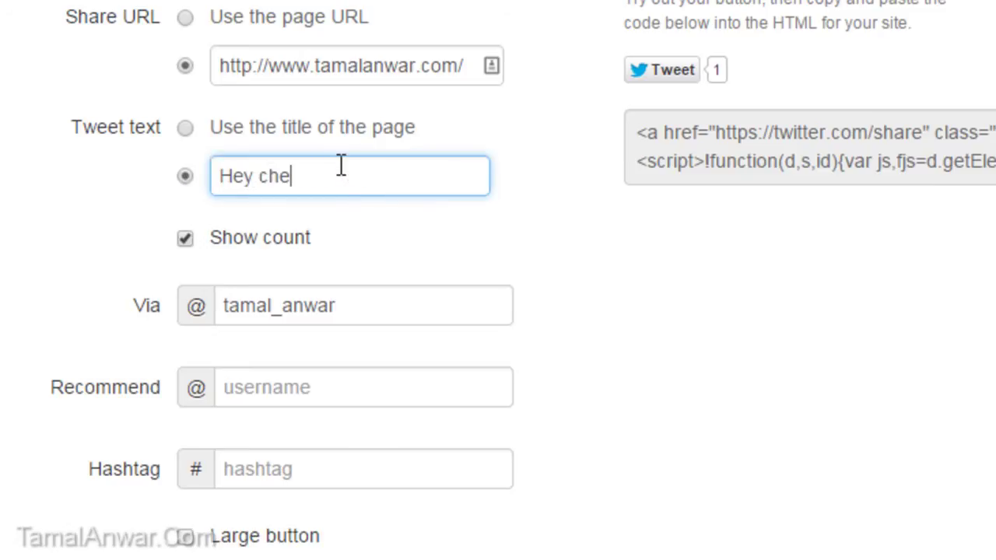
text(ck out Tamal)
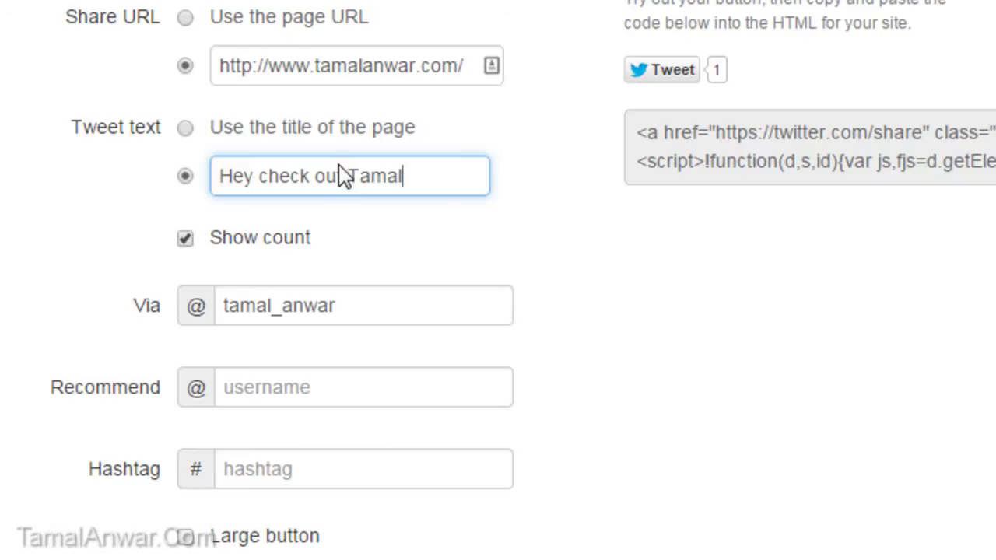
text('s website)
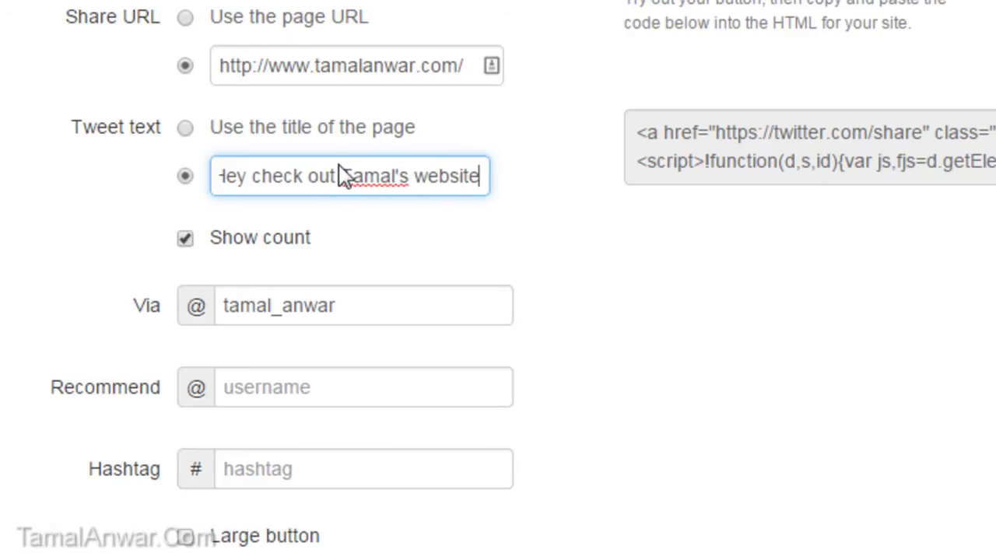
scroll(498, 281, down, 3)
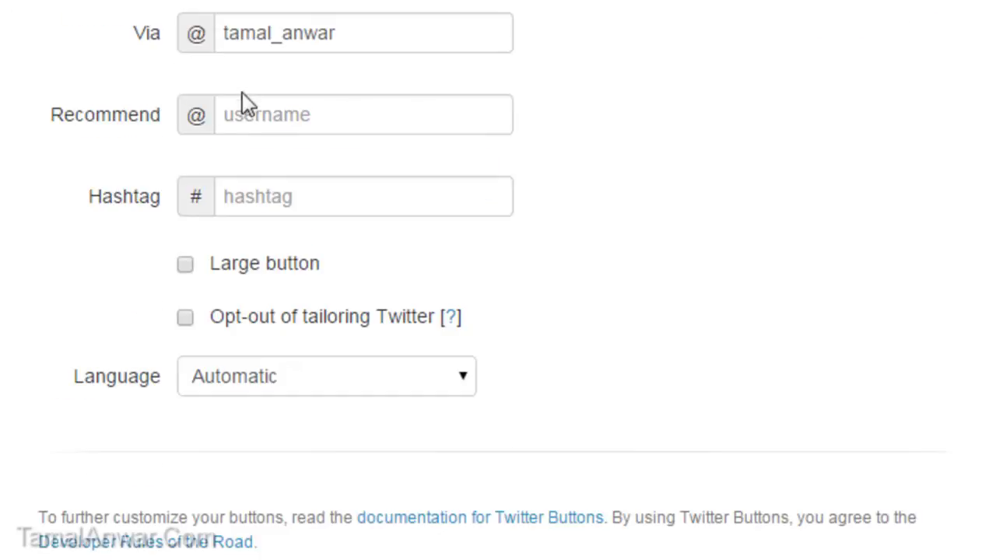
scroll(366, 38, up, 2)
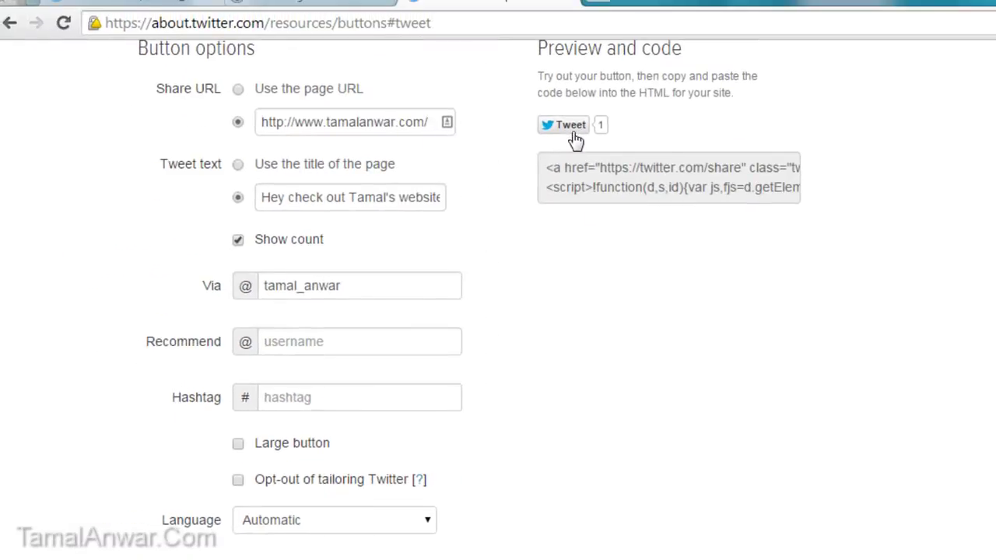
- Test the preview Tweet button and inspect the prefilled message and website link in the popup
click(572, 126)
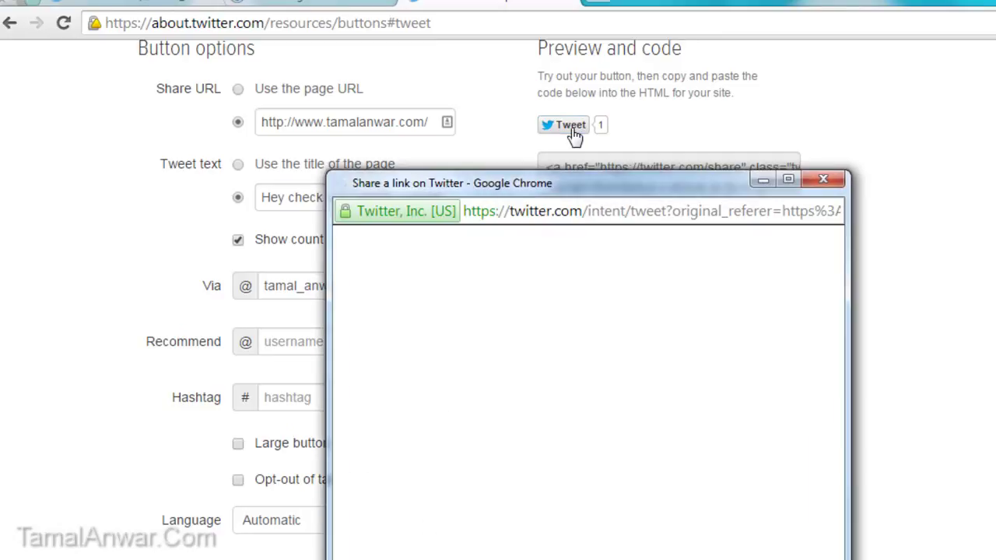
drag(602, 191, 705, 113)
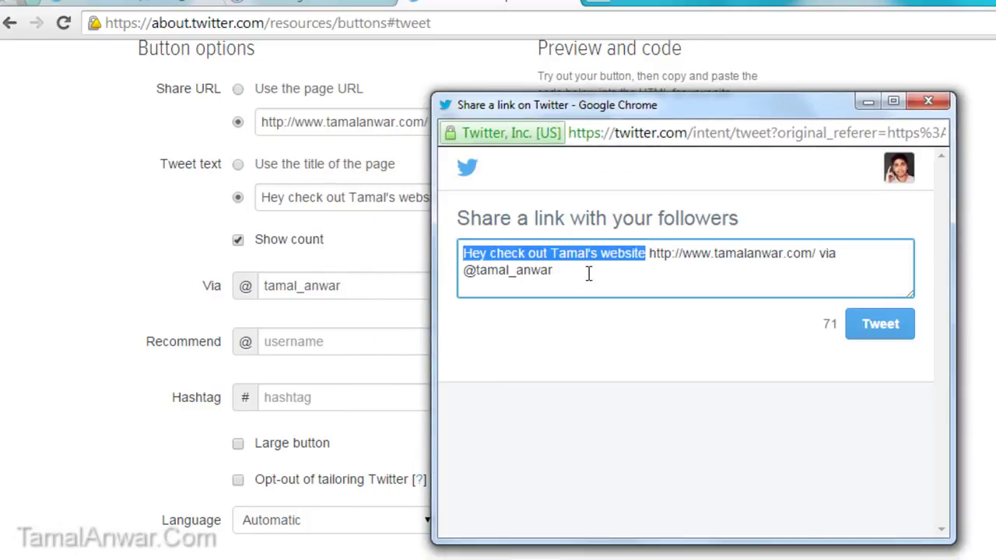
click(589, 273)
double_click(480, 251)
click(749, 249)
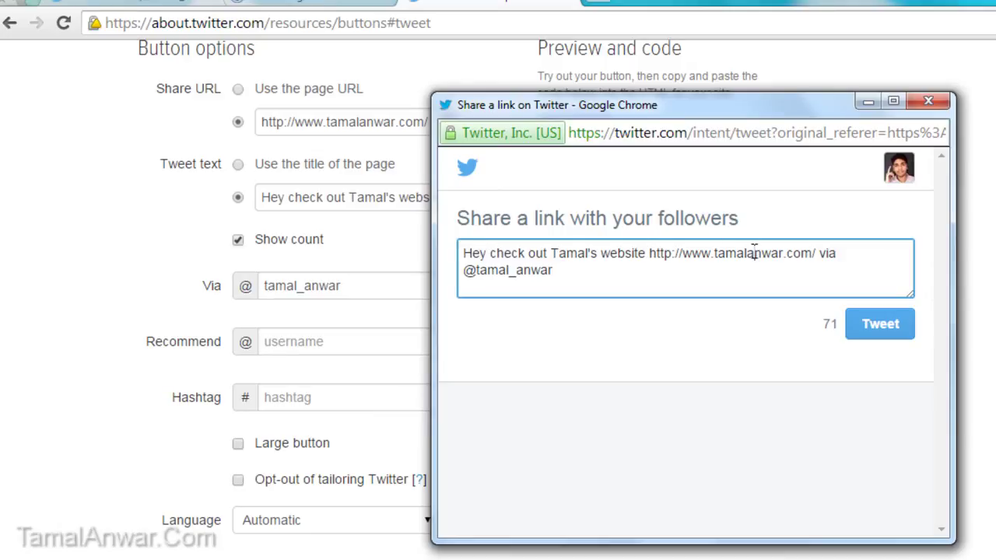
double_click(760, 250)
key(ctrl+c)
- Remove the underscore from the Via account name and paste that account into Recommend
click(309, 289)
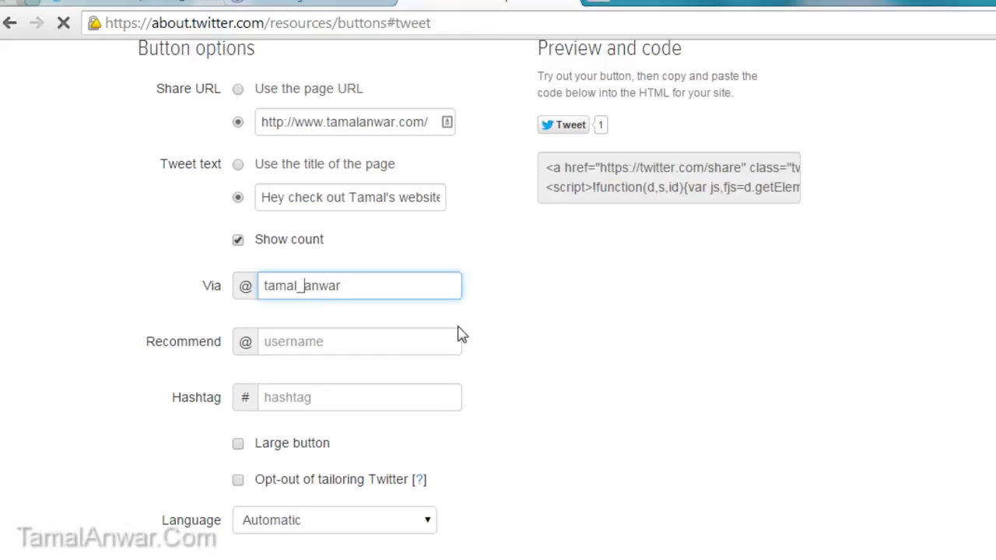
key(BackSpace)
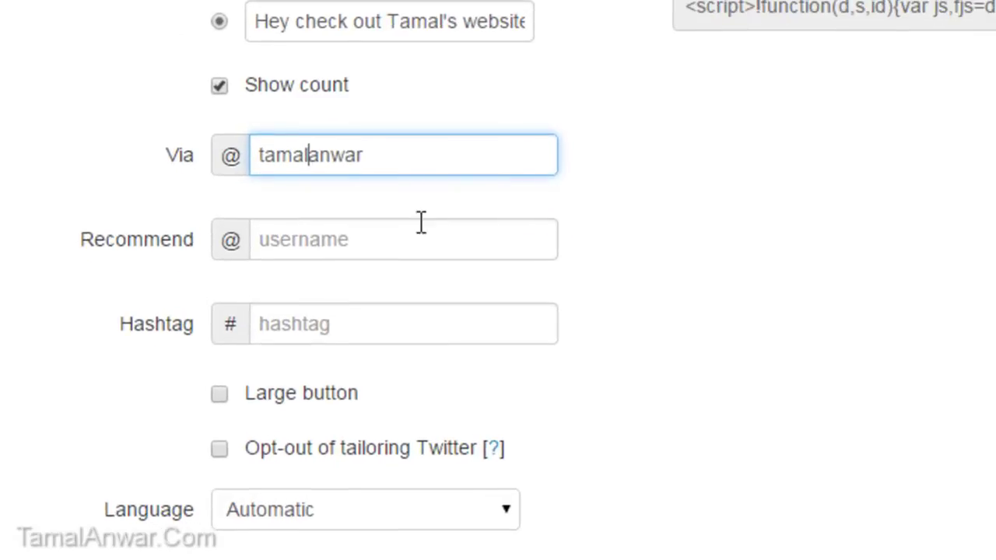
key(Tab)
click(398, 153)
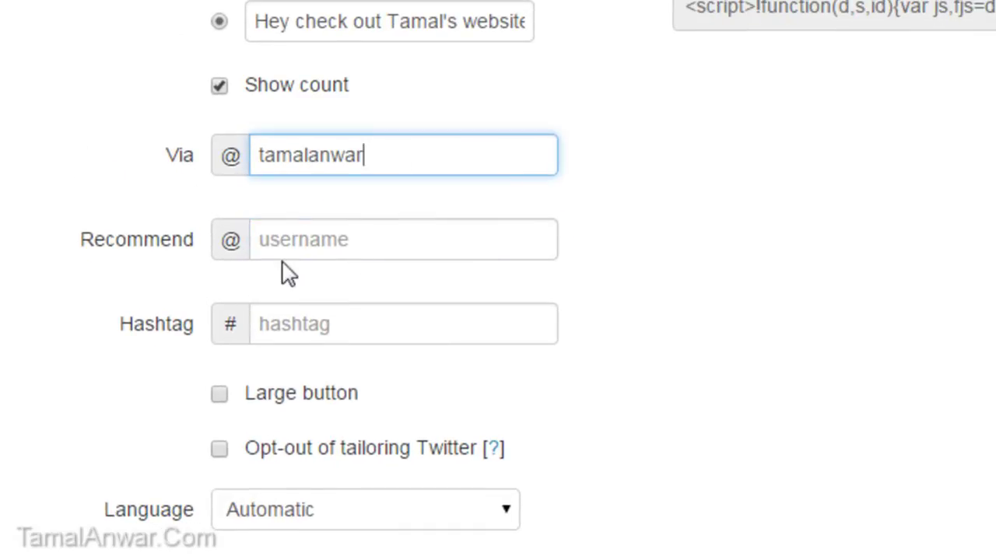
click(322, 241)
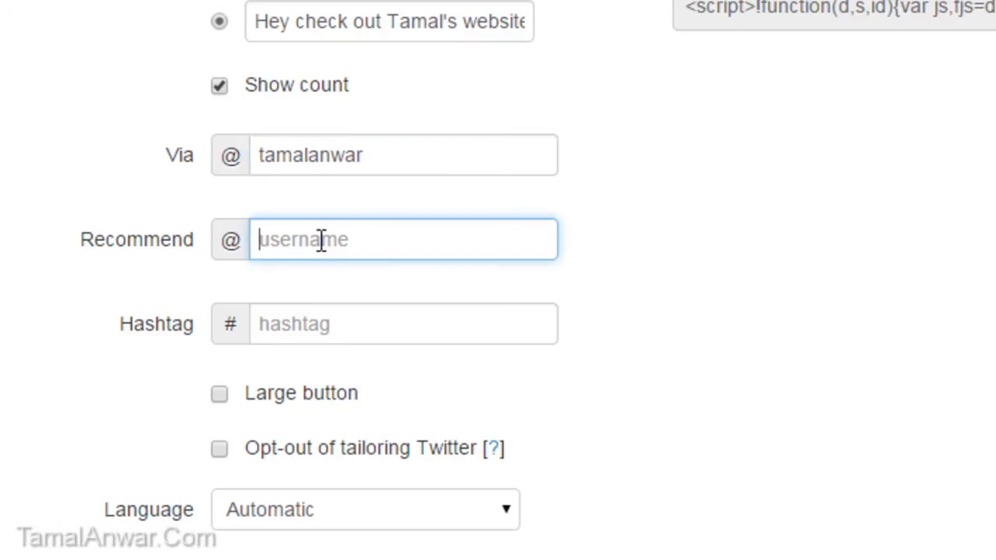
key(ctrl+v)
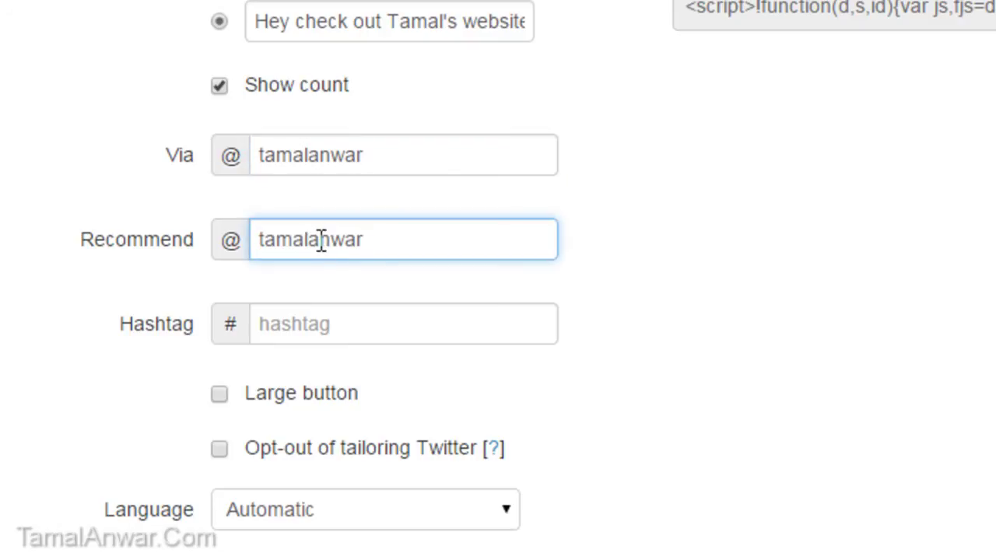
- Add the hashtag 'webdesigner' and refresh the preview
click(330, 327)
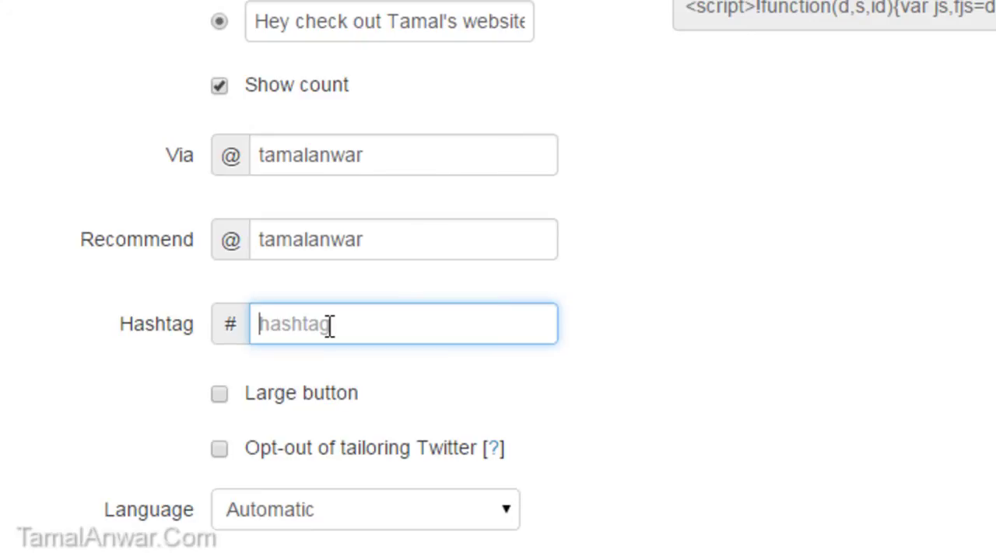
text(webdesigner)
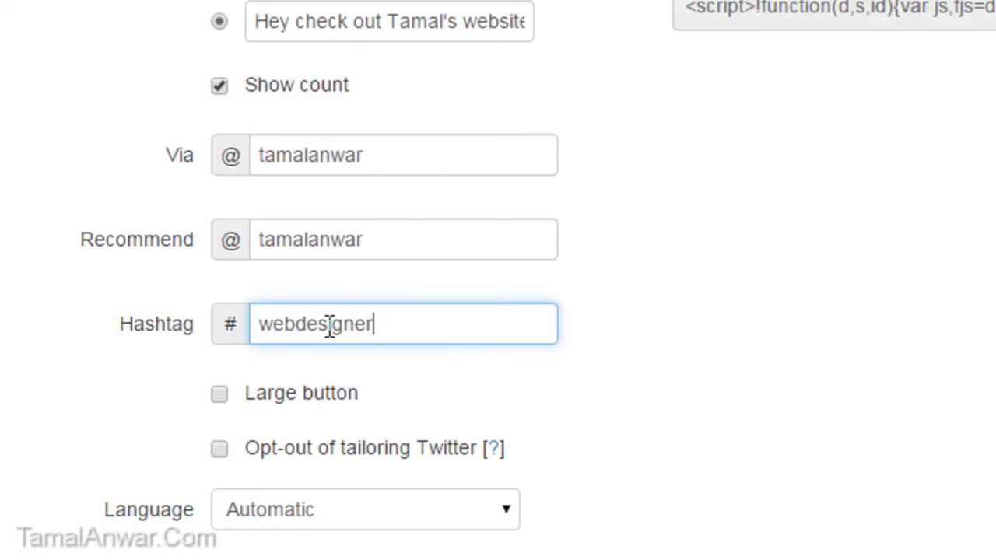
click(947, 289)
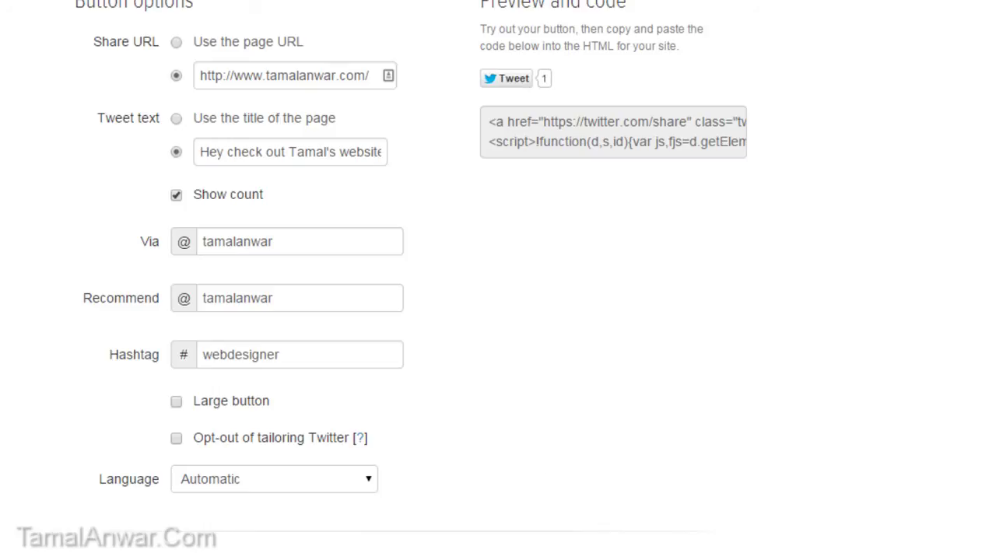
- Retest the share button, check the #webdesigner hashtag and via handle, then close the popup
click(78, 520)
click(891, 56)
click(509, 78)
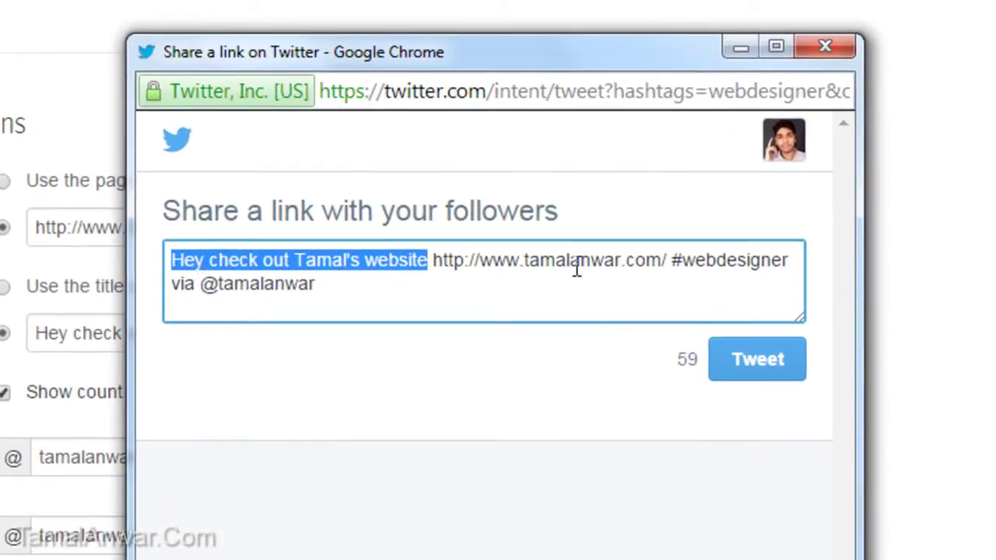
double_click(732, 260)
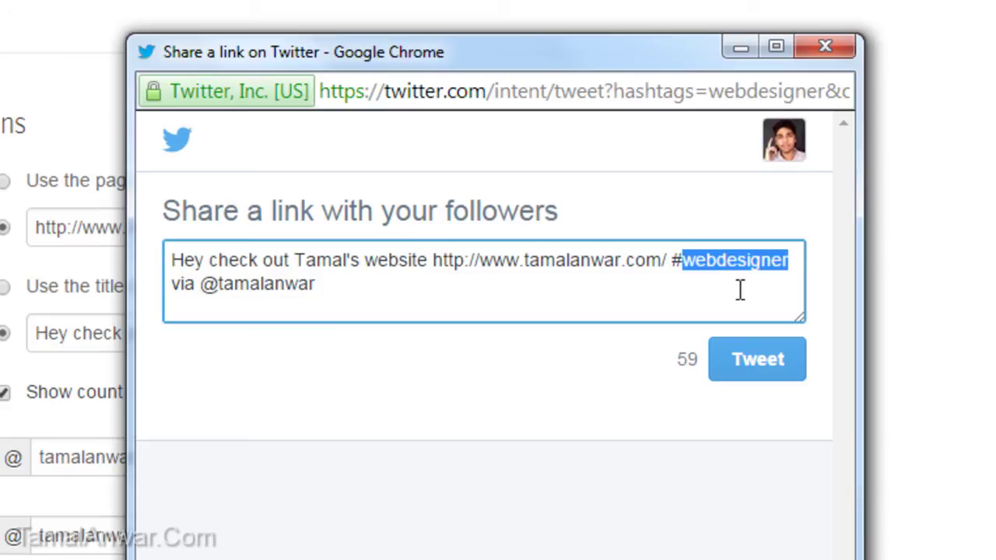
double_click(217, 280)
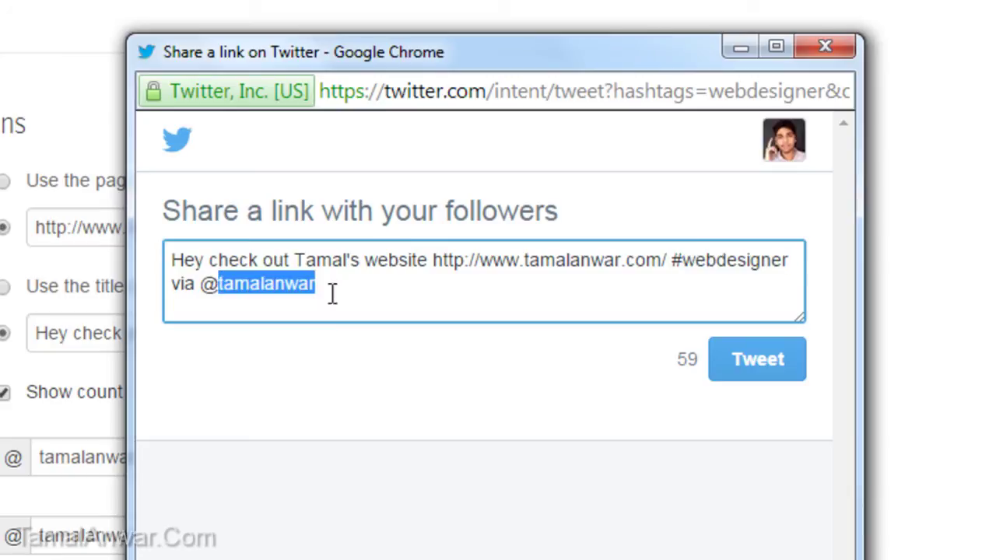
click(826, 46)
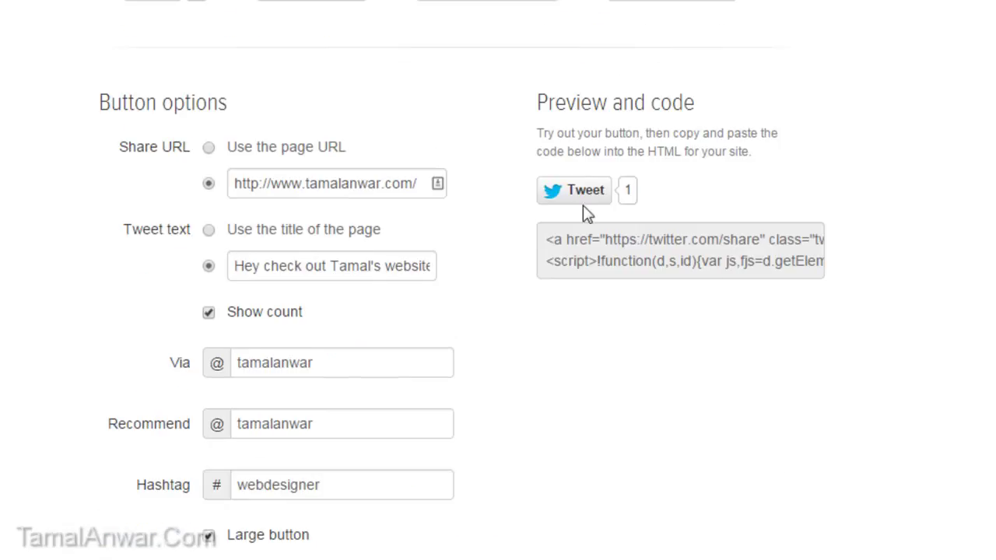
- Uncheck Large button so the Tweet button uses the small size
click(244, 535)
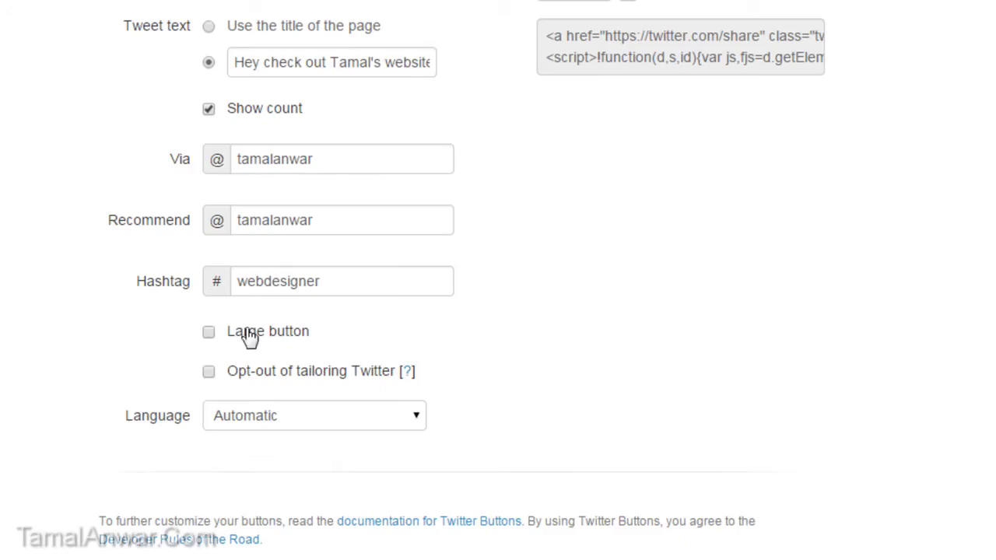
scroll(675, 316, down, 3)
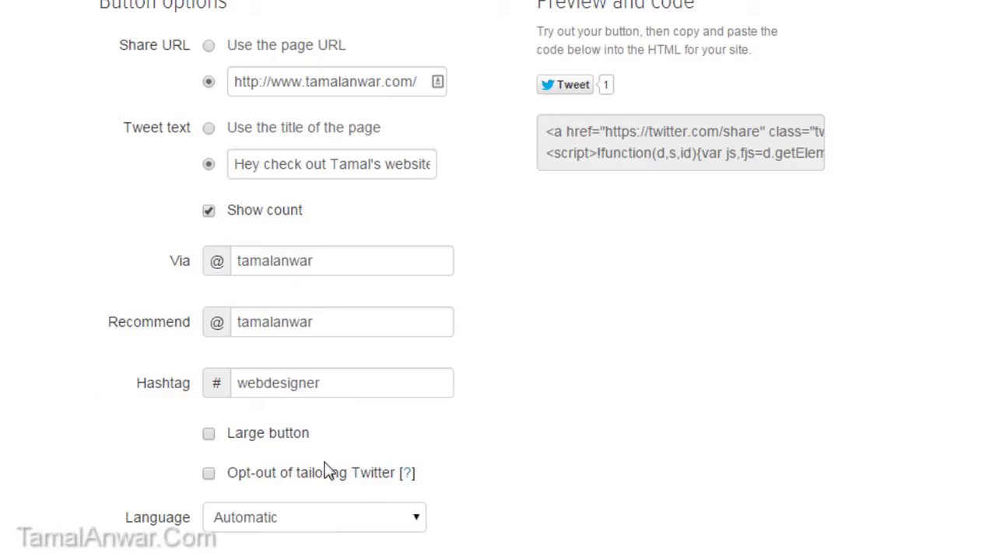
scroll(927, 314, up, 1)
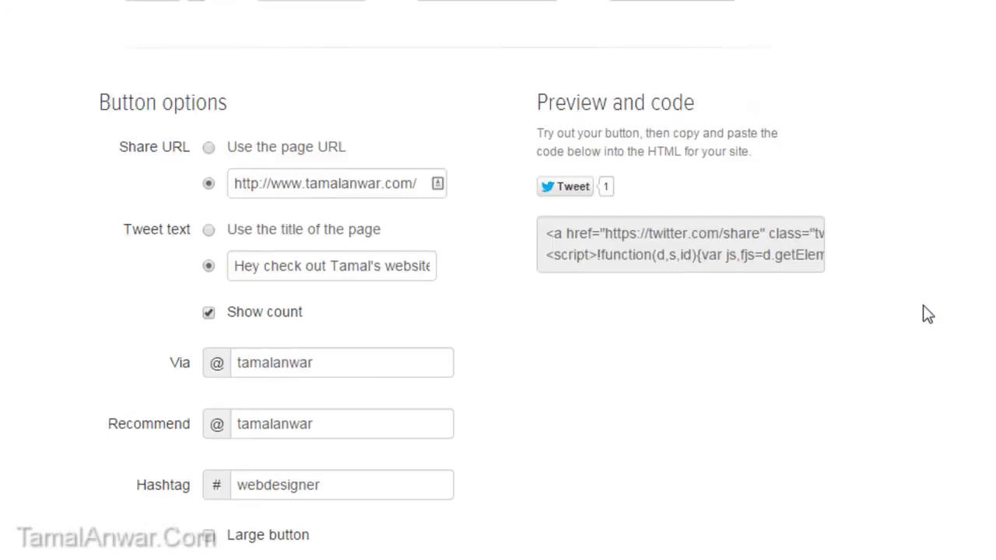
scroll(928, 313, up, 1)
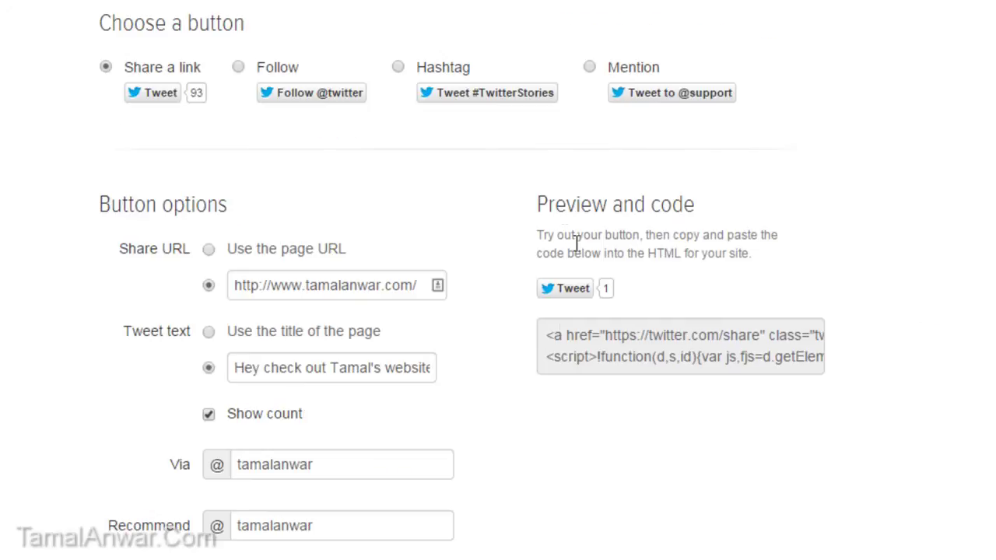
- Copy the Tweet button embed code and switch to the Demo Blog tab
click(570, 340)
right_click(635, 350)
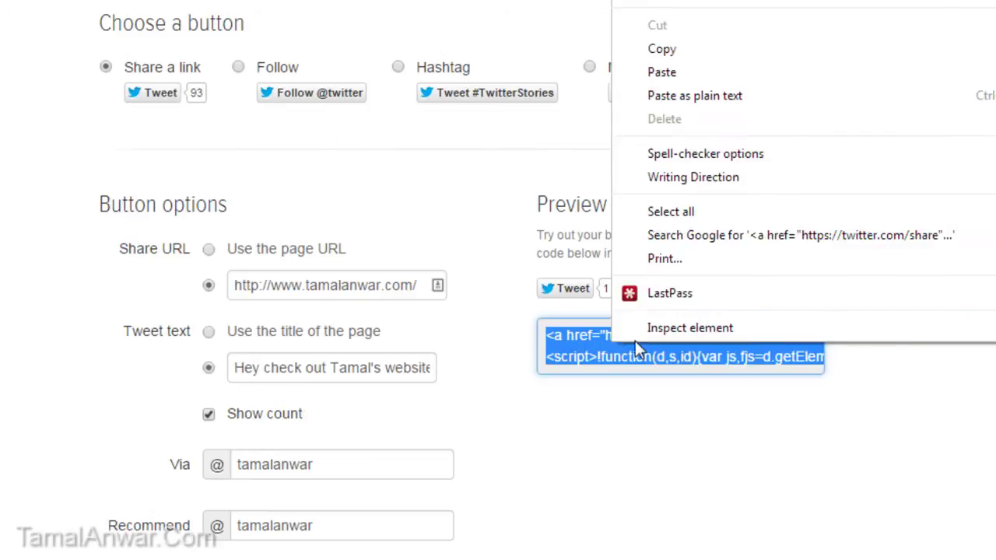
click(661, 48)
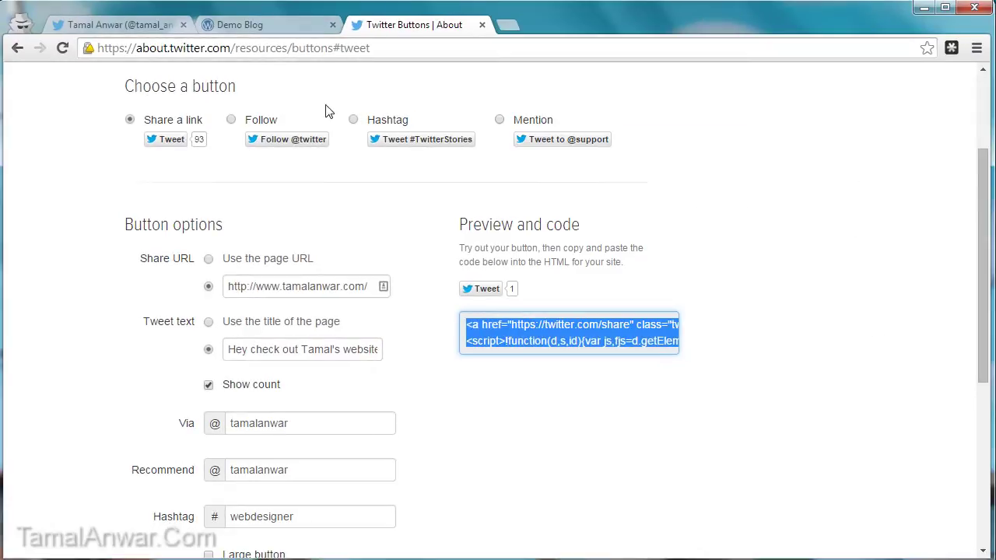
click(284, 26)
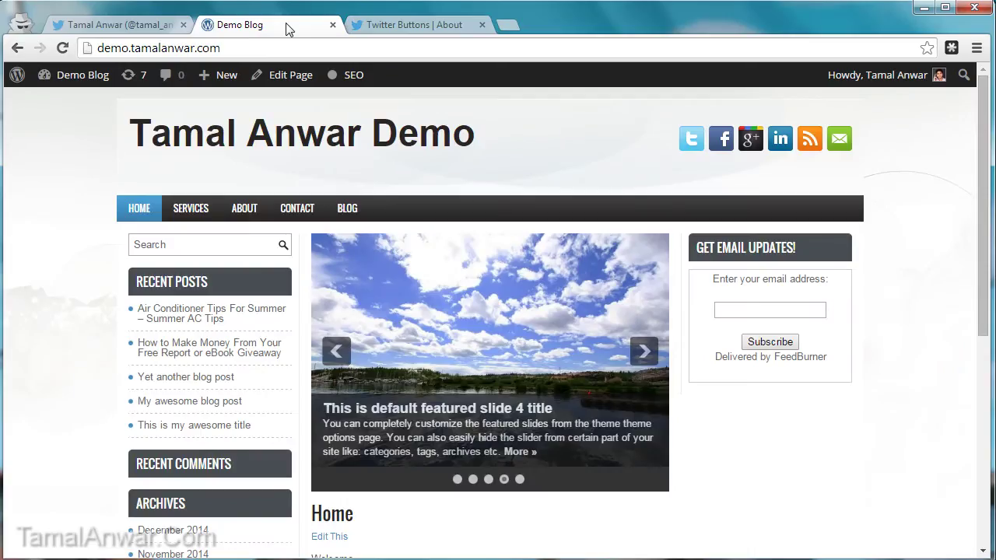
- Add a Text widget to the Secondary Sidebar, paste the Tweet button code and save it
mouse_move(86, 76)
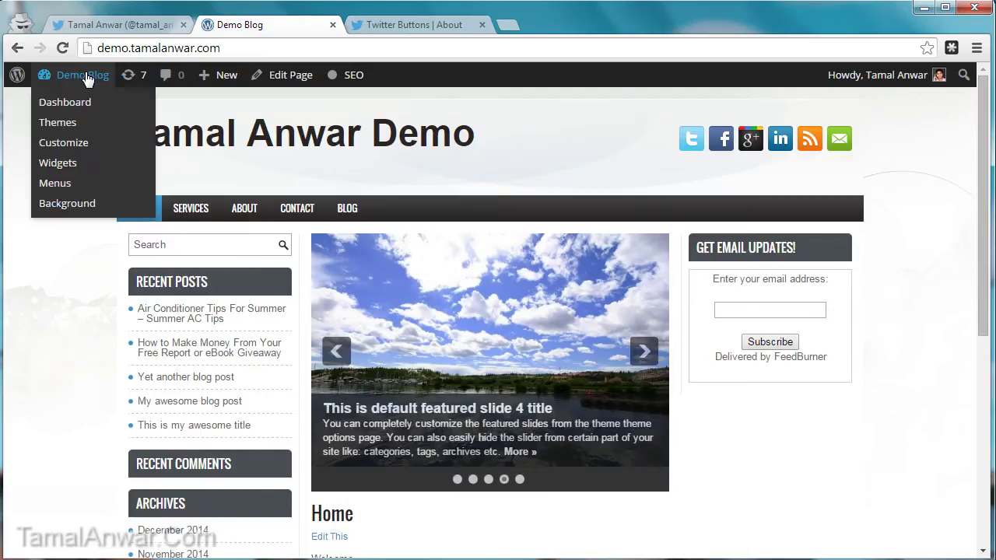
click(66, 165)
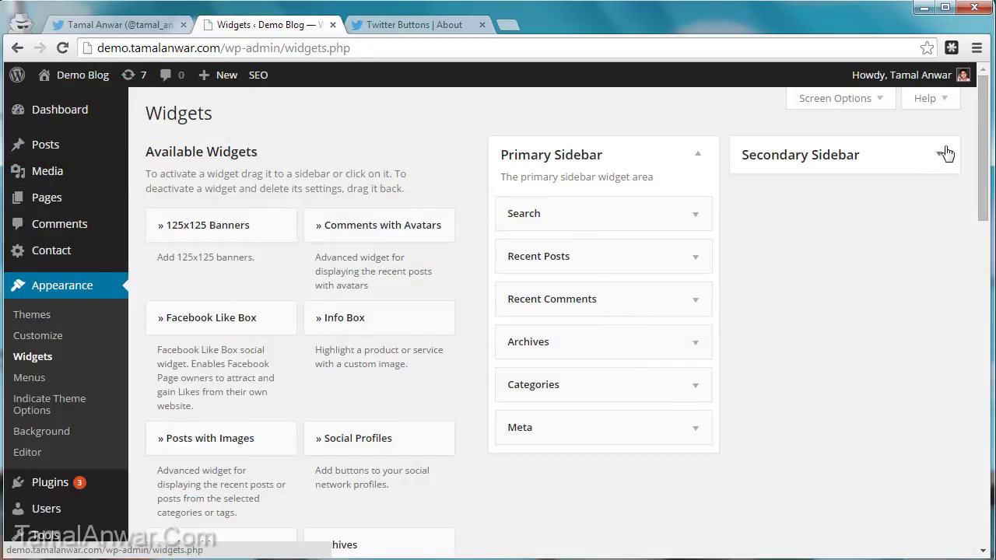
click(946, 158)
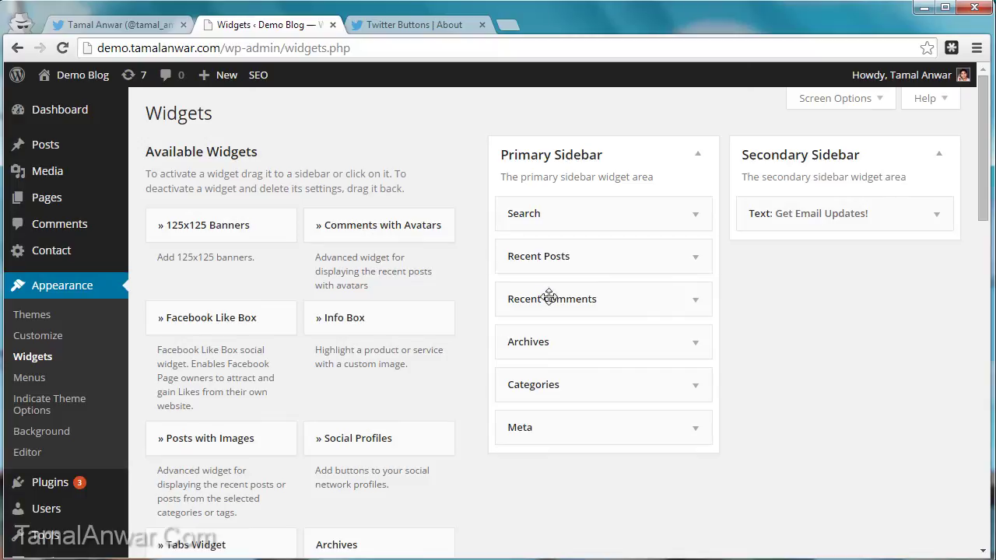
scroll(332, 215, down, 3)
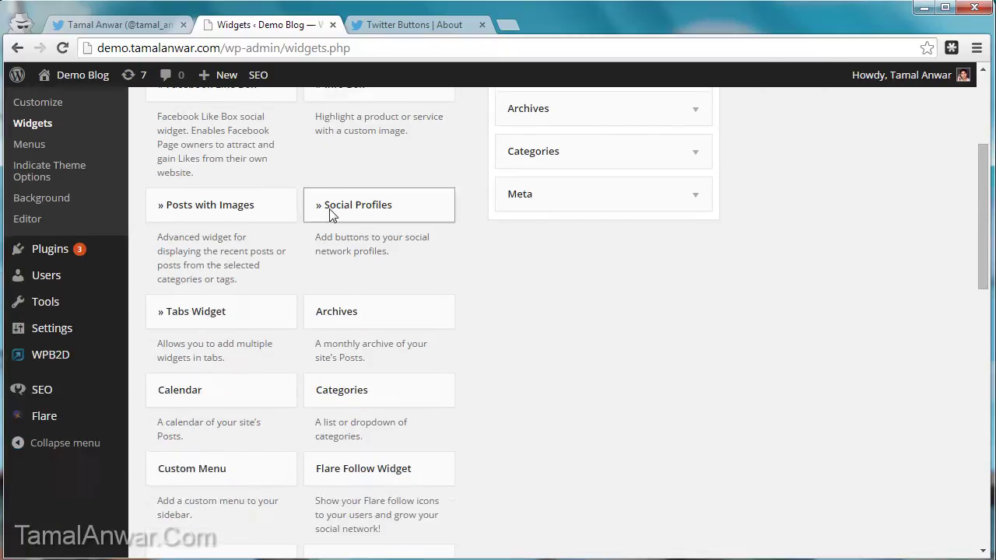
scroll(332, 215, down, 7)
drag(218, 420, 816, 275)
scroll(696, 282, down, 2)
click(706, 249)
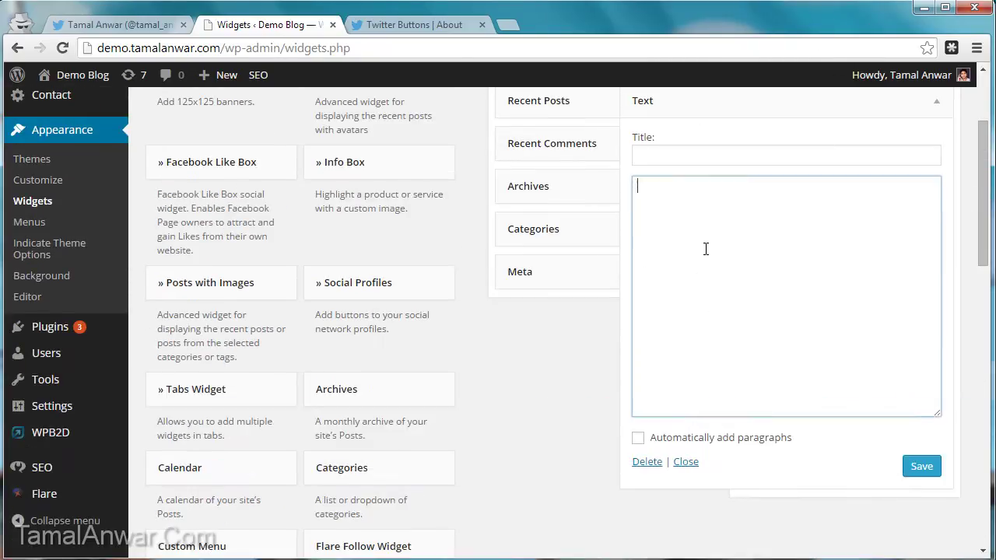
right_click(706, 249)
click(743, 336)
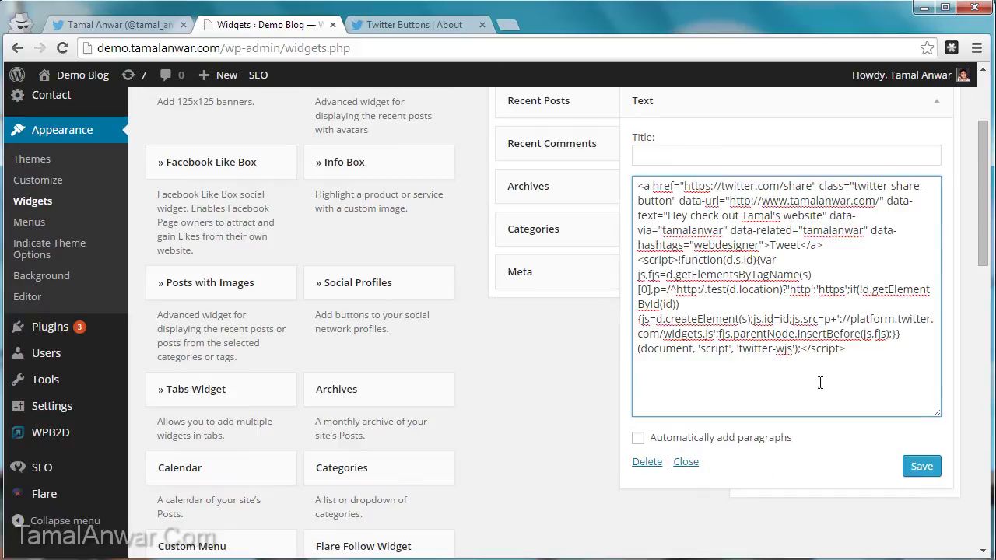
click(922, 467)
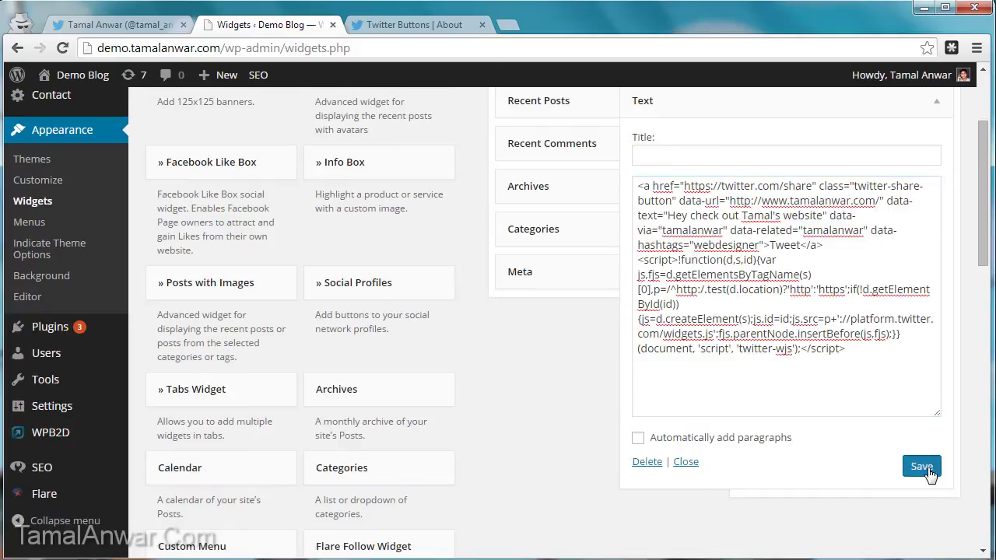
- Open the live Demo Blog site in a new tab via Visit Site
mouse_move(78, 75)
right_click(81, 102)
click(153, 115)
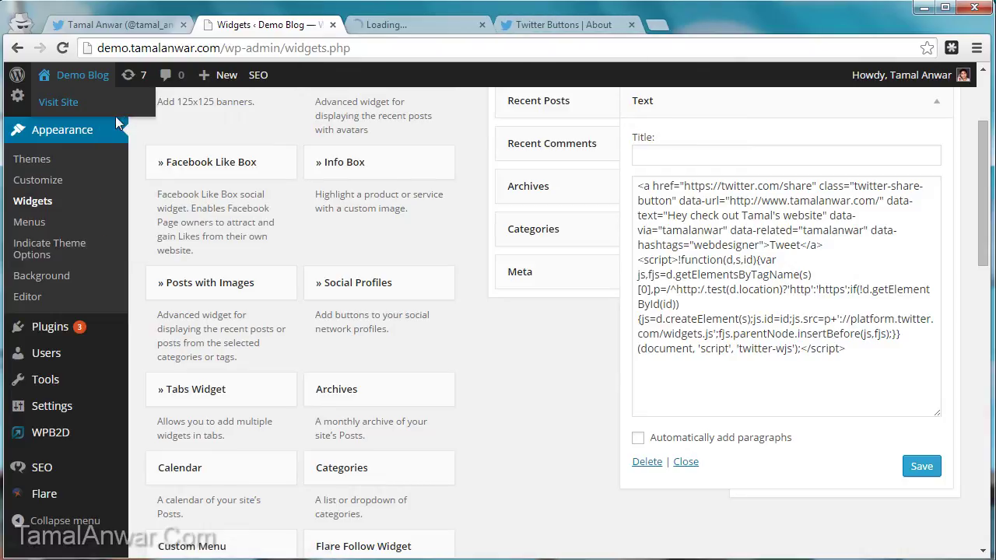
- Post the prefilled tweet using the Tweet button in the blog's sidebar
click(456, 26)
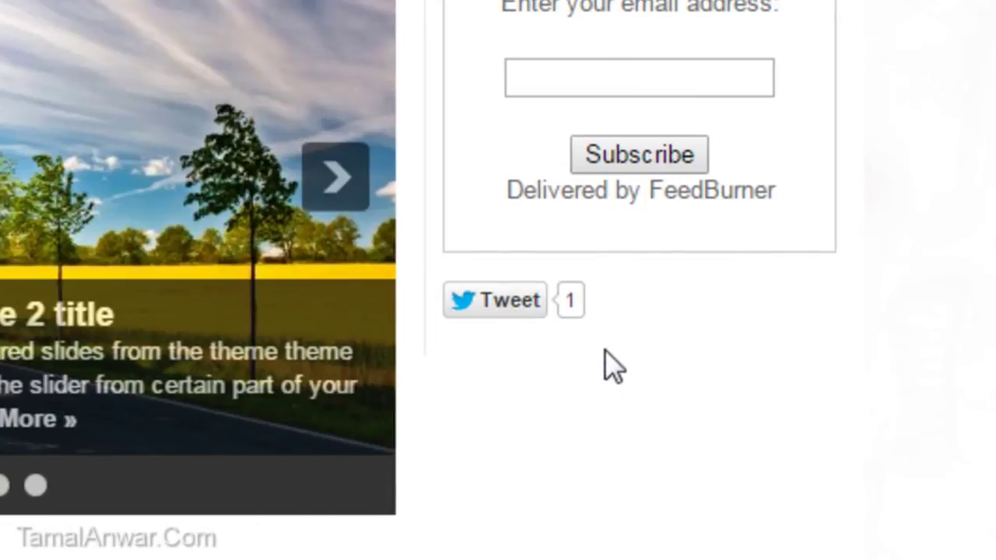
click(513, 311)
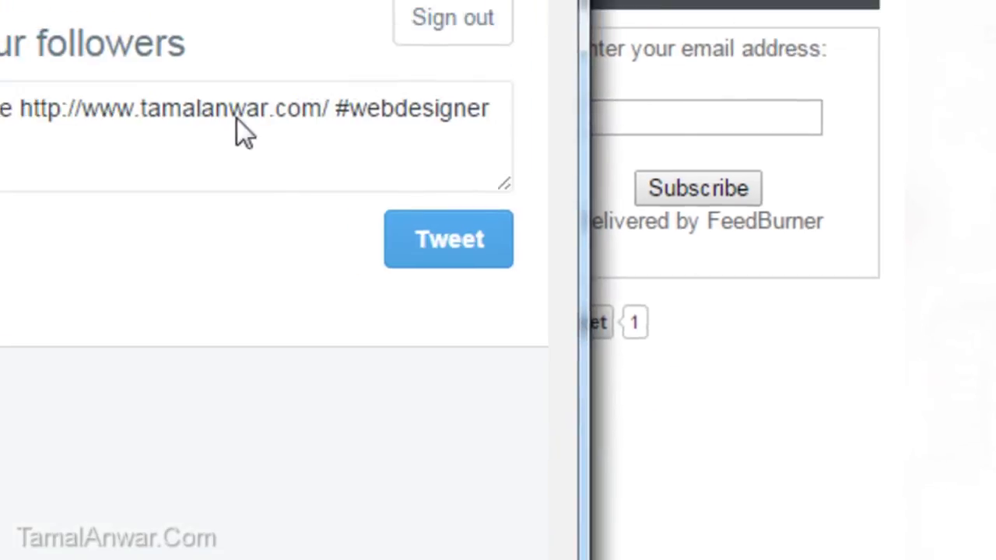
drag(163, 238, 407, 238)
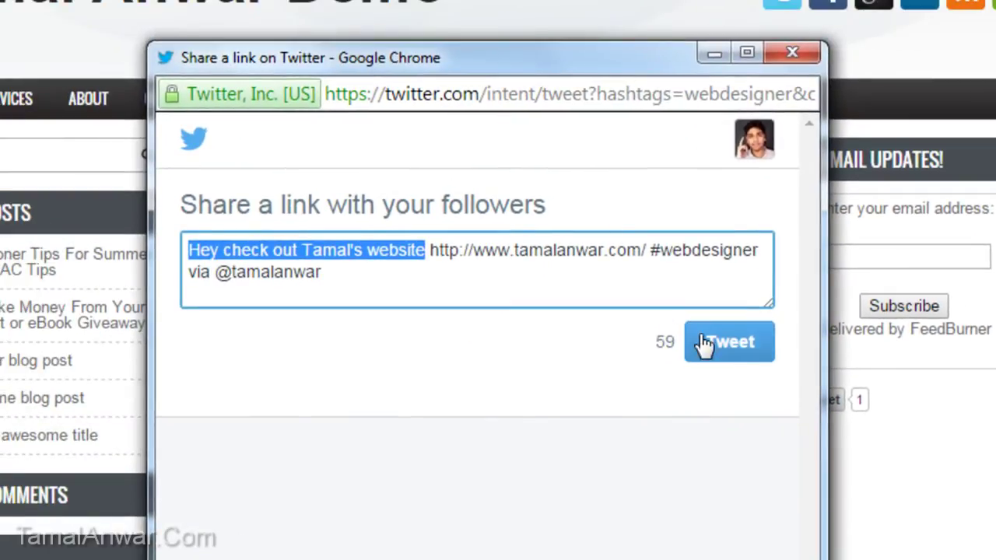
click(734, 348)
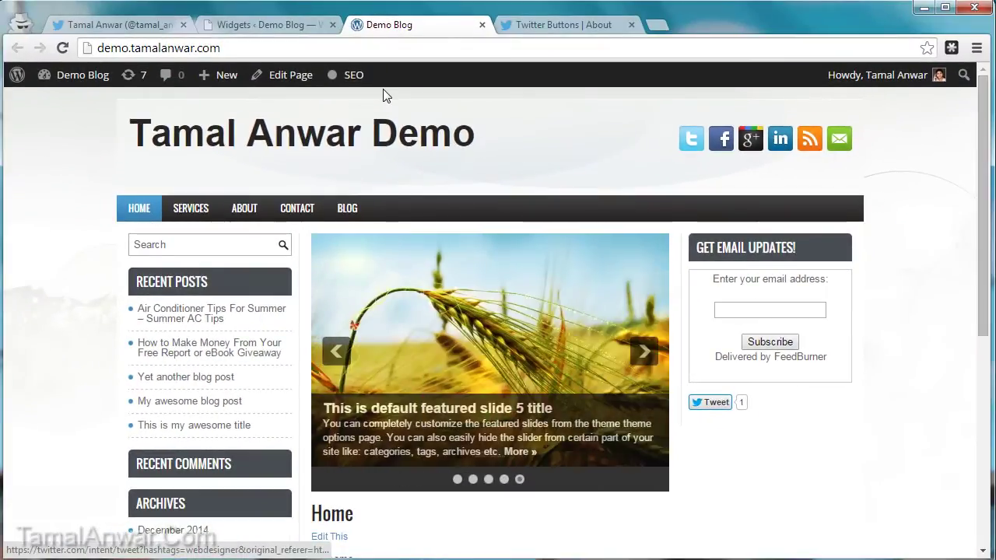
- Reload the Twitter profile to confirm the new #webdesigner tweet, then return to Twitter Buttons
click(142, 25)
click(81, 217)
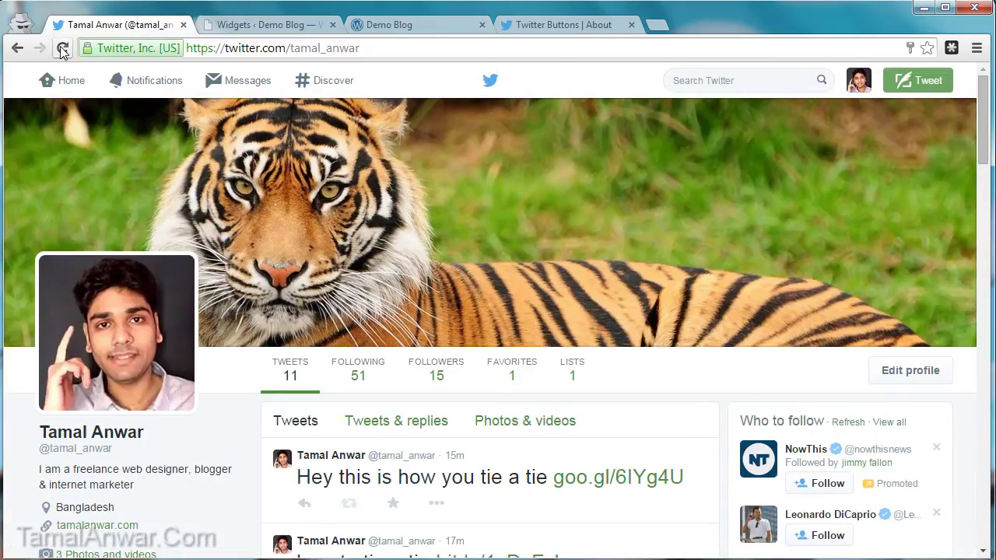
click(70, 81)
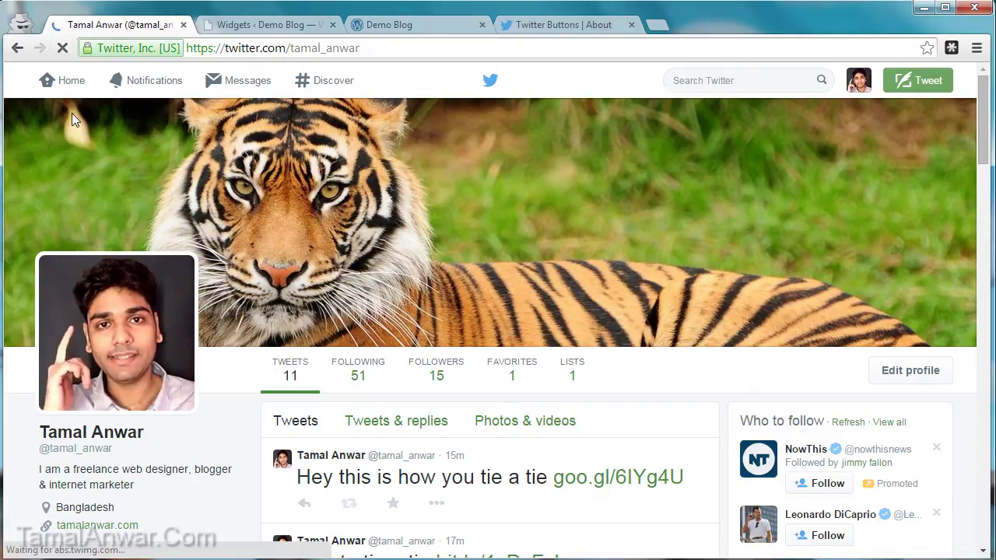
scroll(433, 326, down, 4)
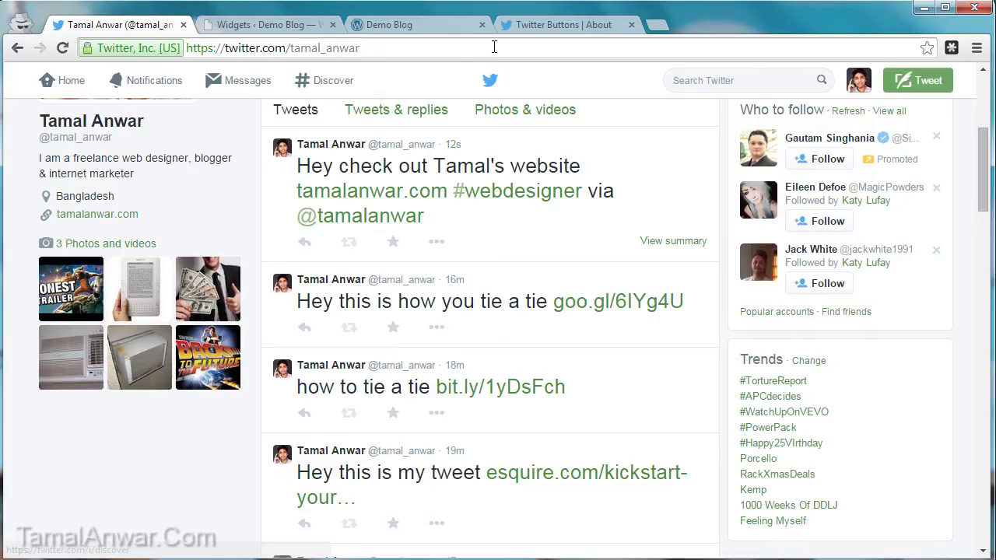
click(561, 27)
click(740, 274)
- Choose the Follow button type and remove the underscore from the author's username
scroll(568, 238, up, 2)
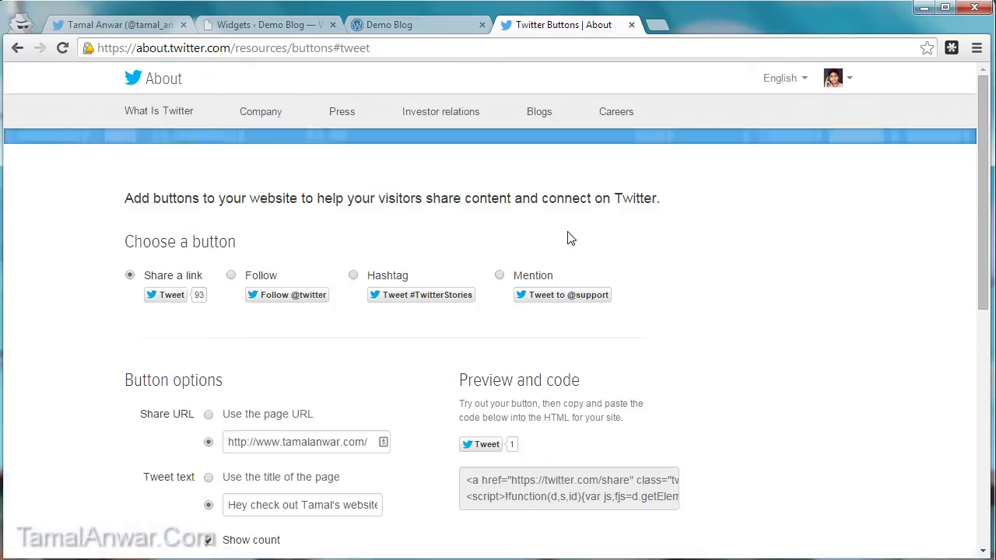
click(286, 27)
click(410, 20)
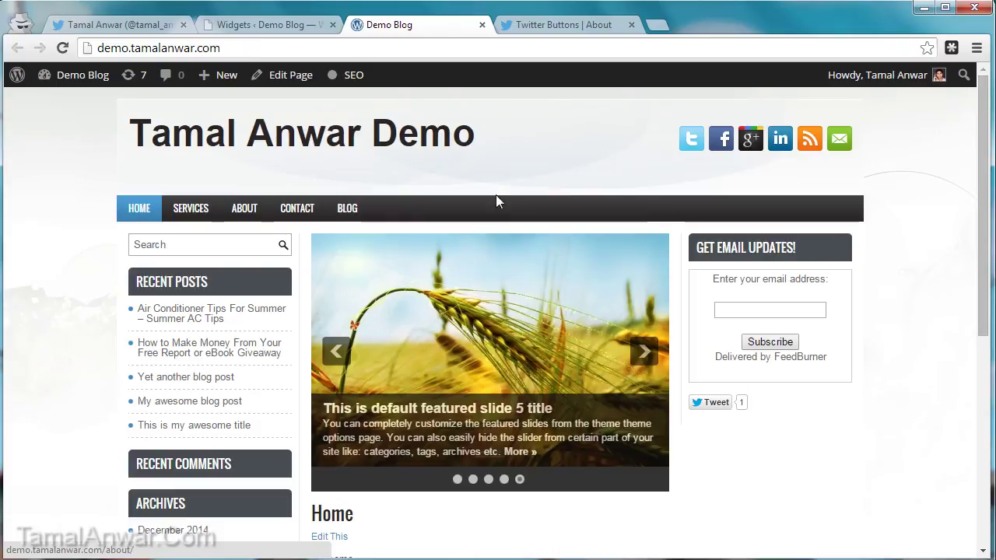
click(542, 26)
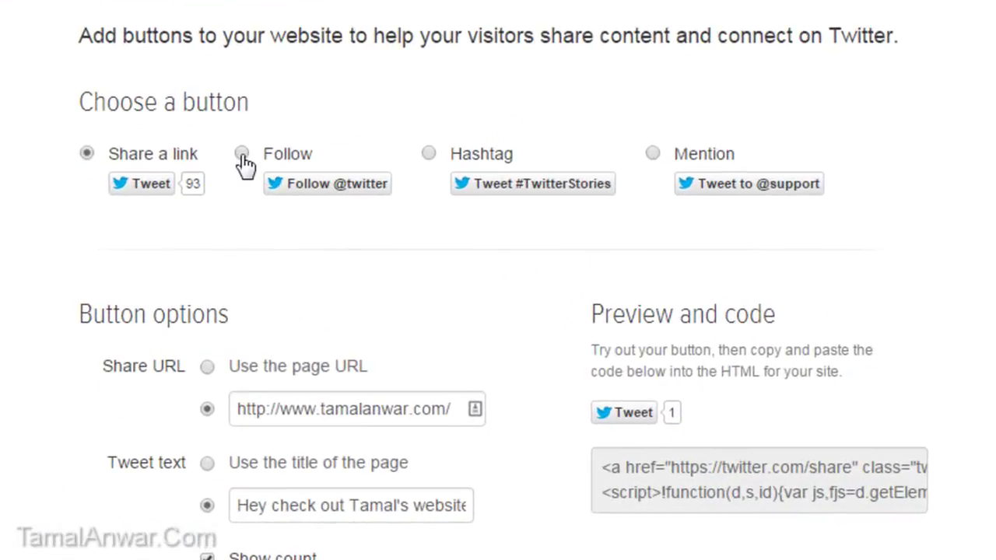
click(242, 156)
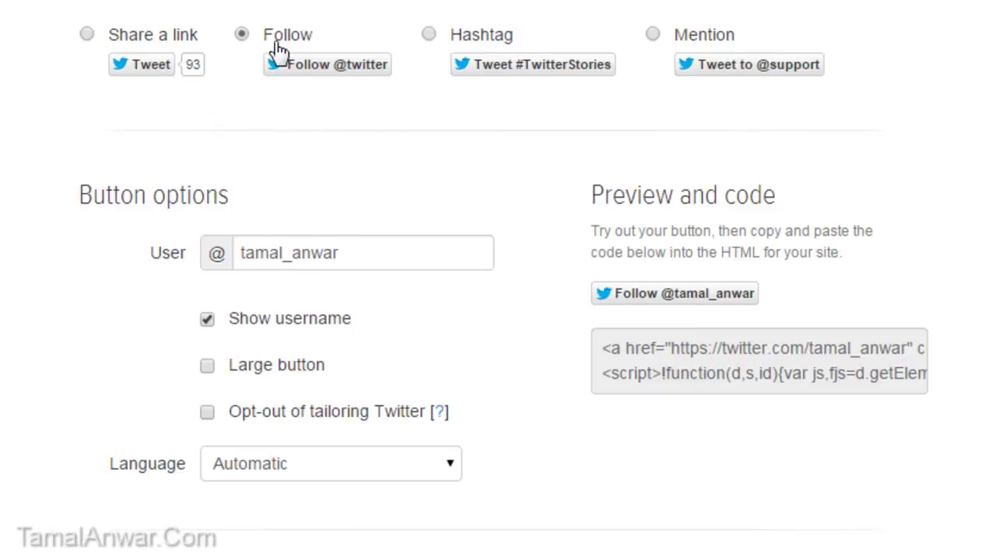
click(290, 256)
key(BackSpace)
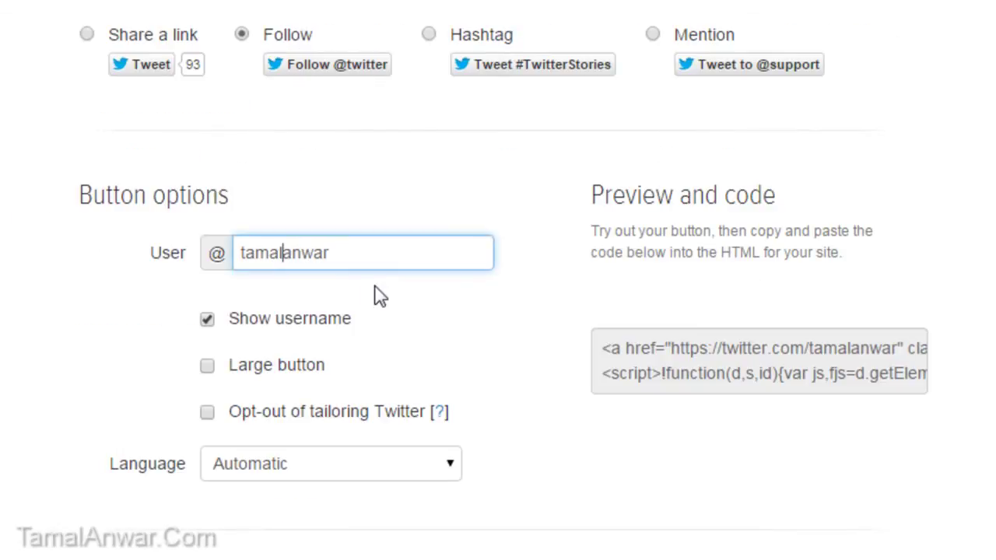
click(59, 266)
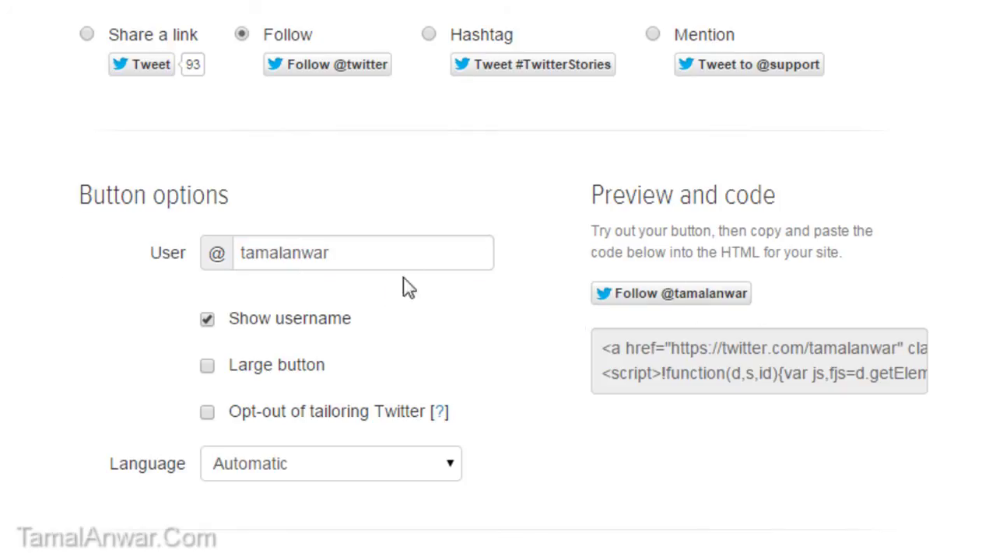
- Hide the username, keep the small size, copy the Follow embed code and return to Widgets
scroll(191, 261, down, 3)
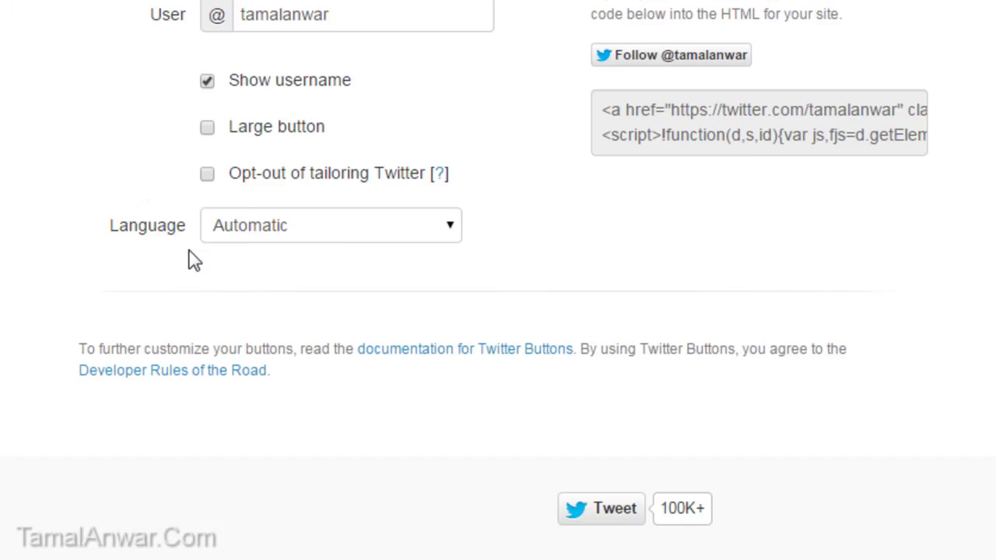
click(208, 82)
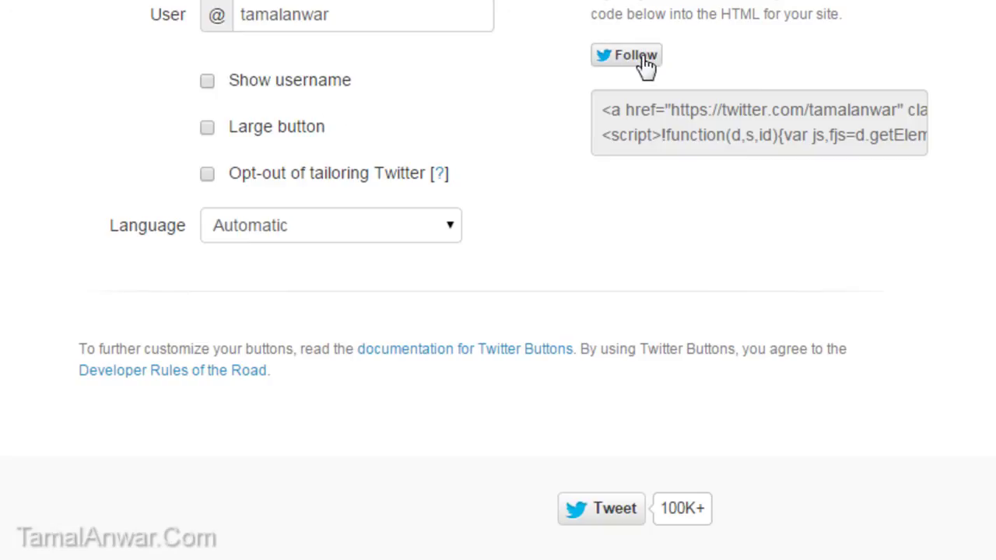
click(208, 128)
click(731, 136)
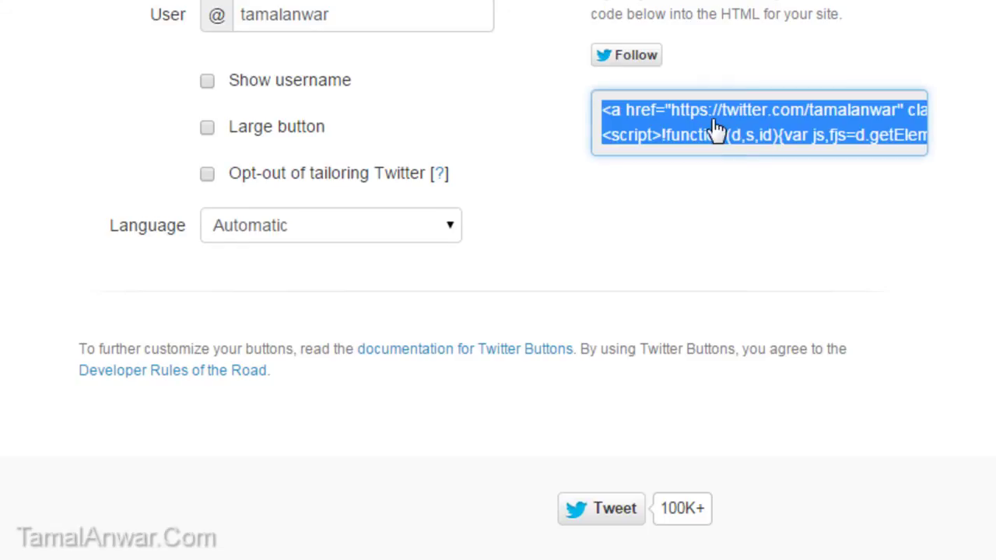
right_click(713, 124)
click(790, 237)
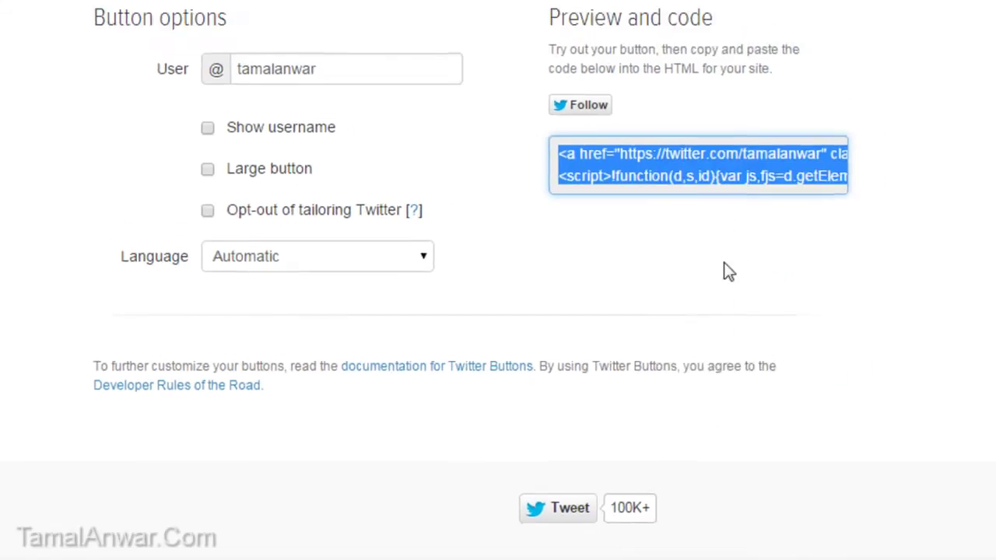
click(277, 25)
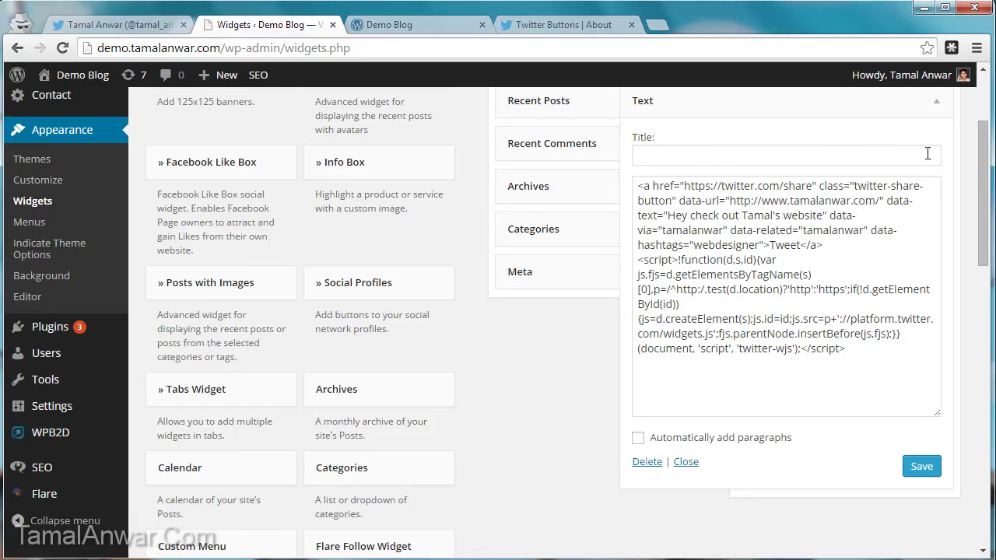
- Collapse the Tweet widget, add a new Text widget below it, and paste in the Follow button code
click(938, 102)
scroll(434, 359, down, 6)
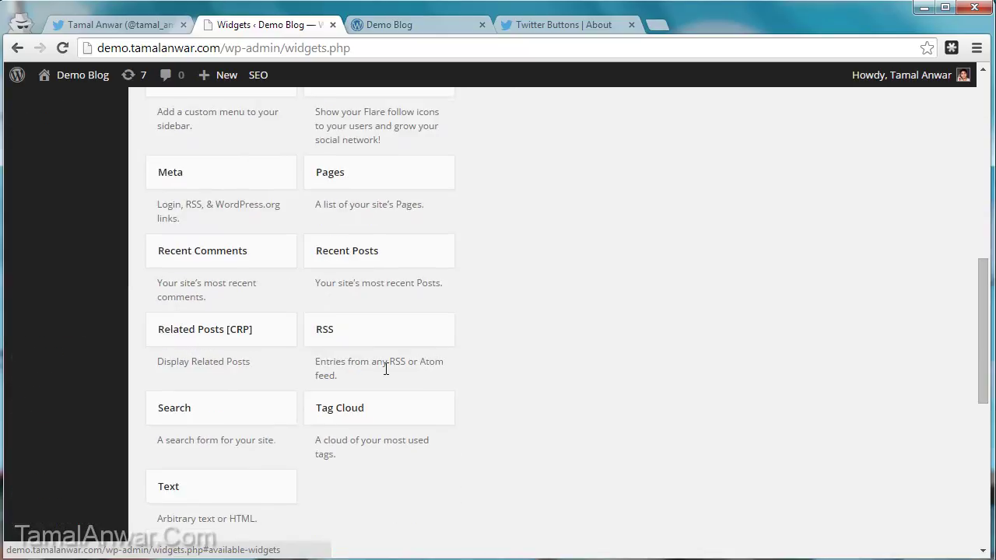
scroll(295, 405, down, 2)
drag(179, 340, 727, 307)
scroll(718, 311, down, 3)
right_click(710, 309)
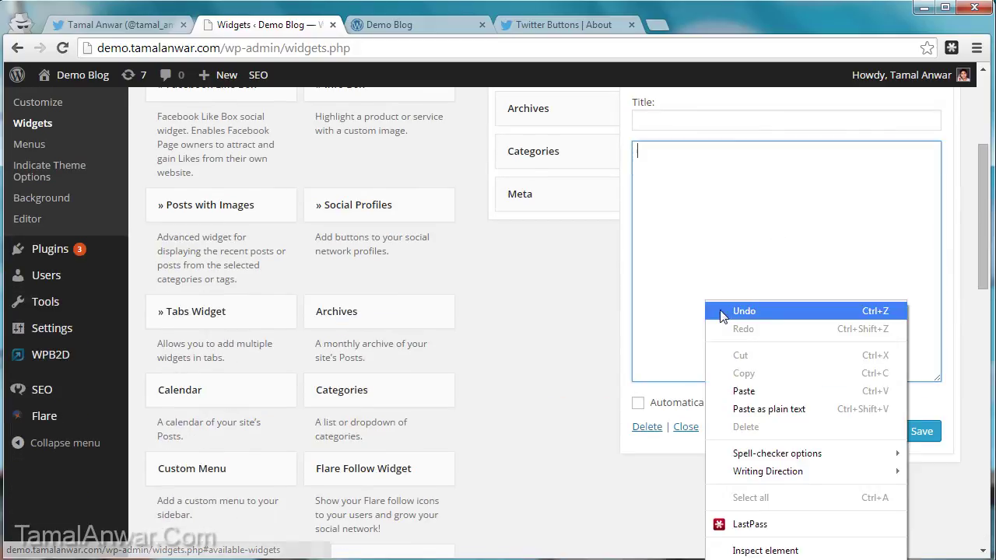
click(744, 391)
- Title the new widget Follow plus the author's first name and save it
click(695, 118)
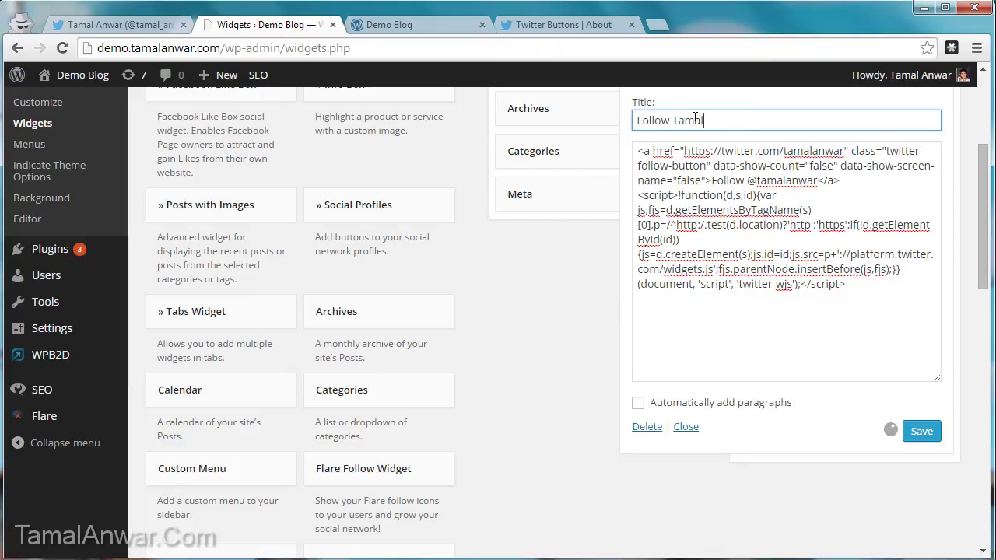
click(909, 432)
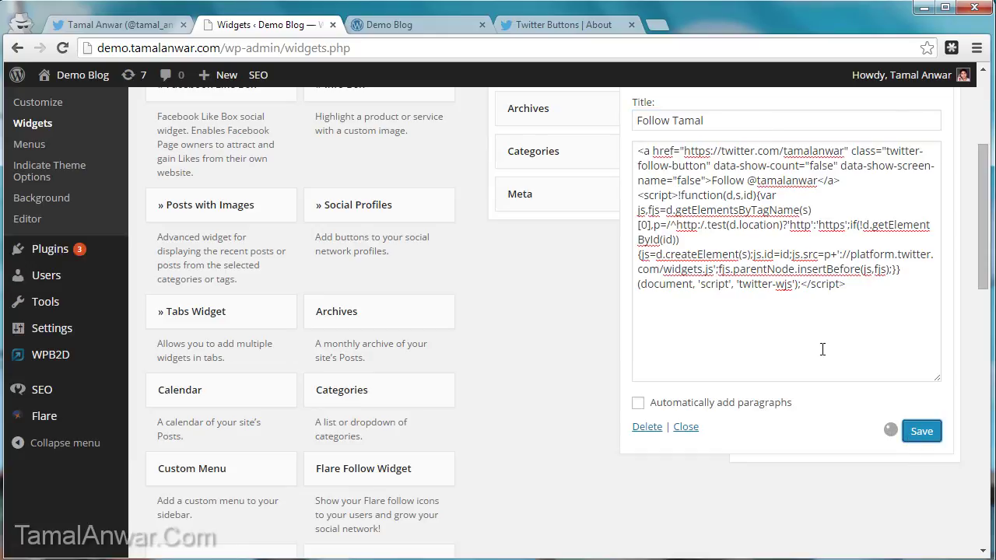
click(407, 24)
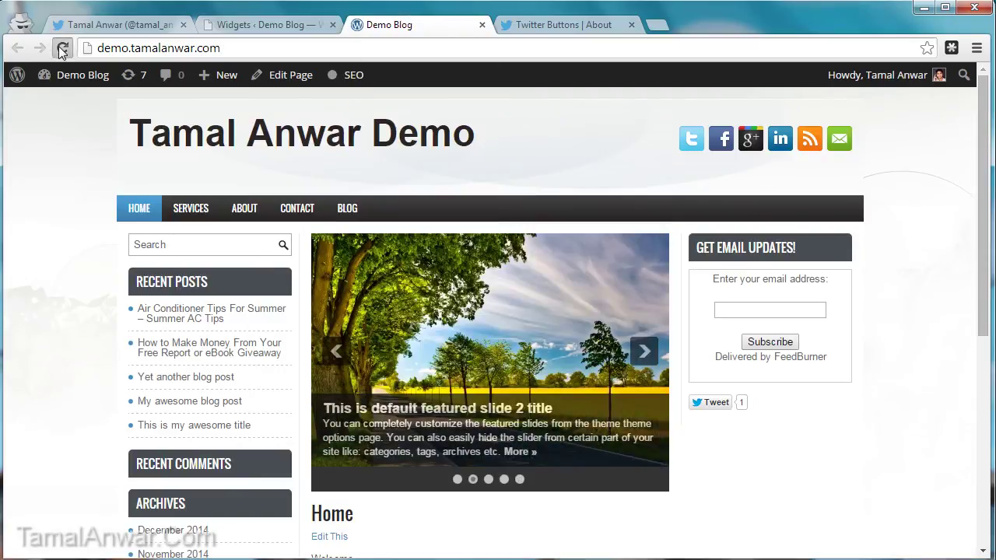
- Reload the Demo Blog and test its Follow button by unfollowing and re-following in the popup
click(62, 48)
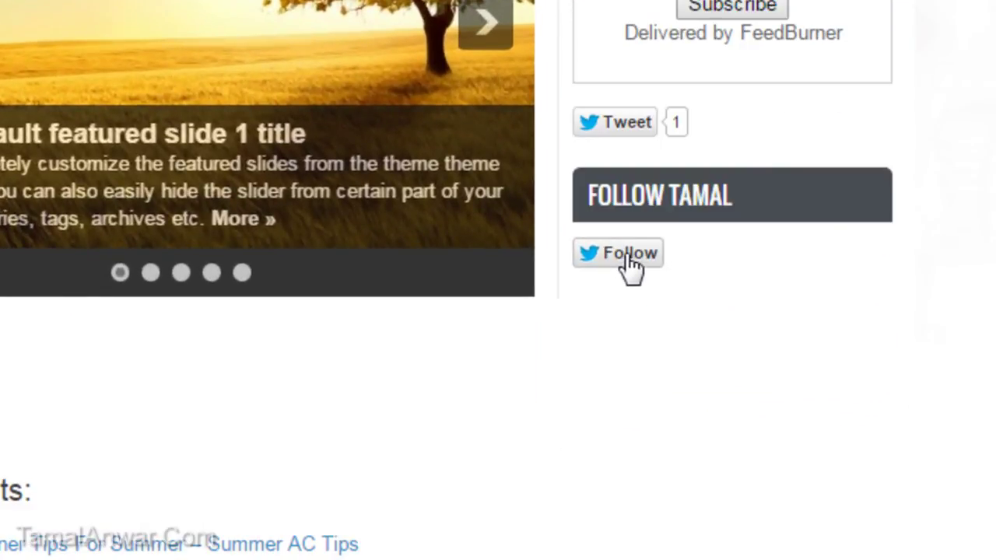
click(625, 253)
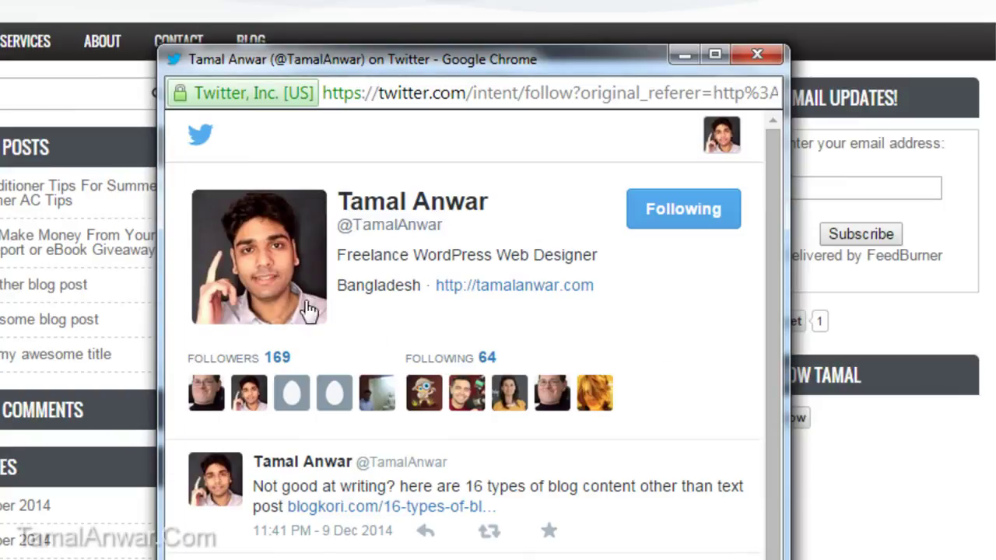
click(693, 214)
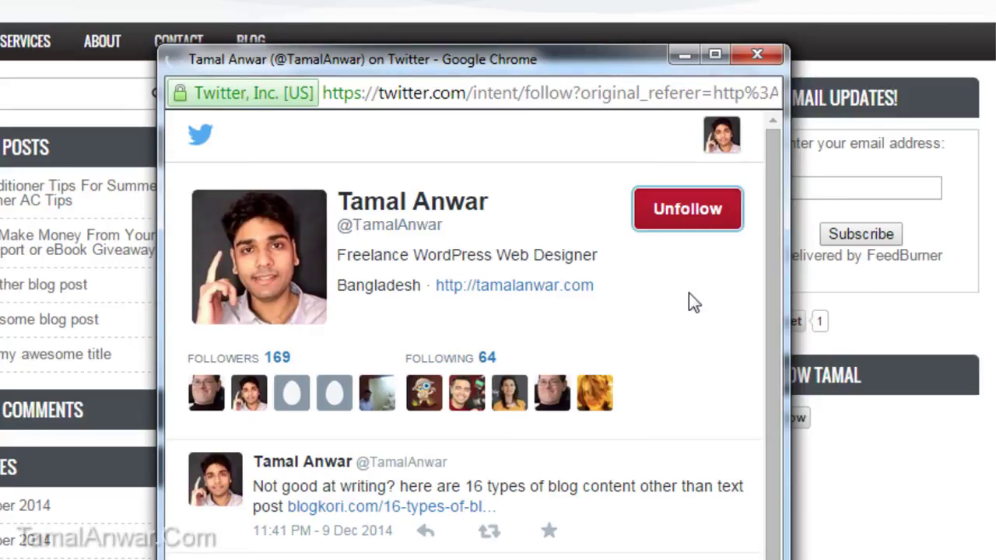
click(698, 234)
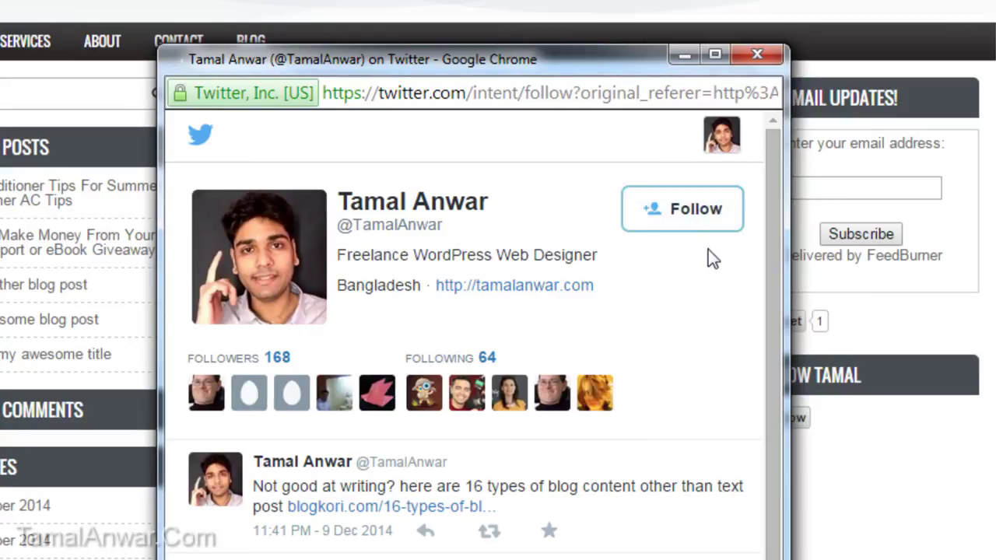
click(757, 54)
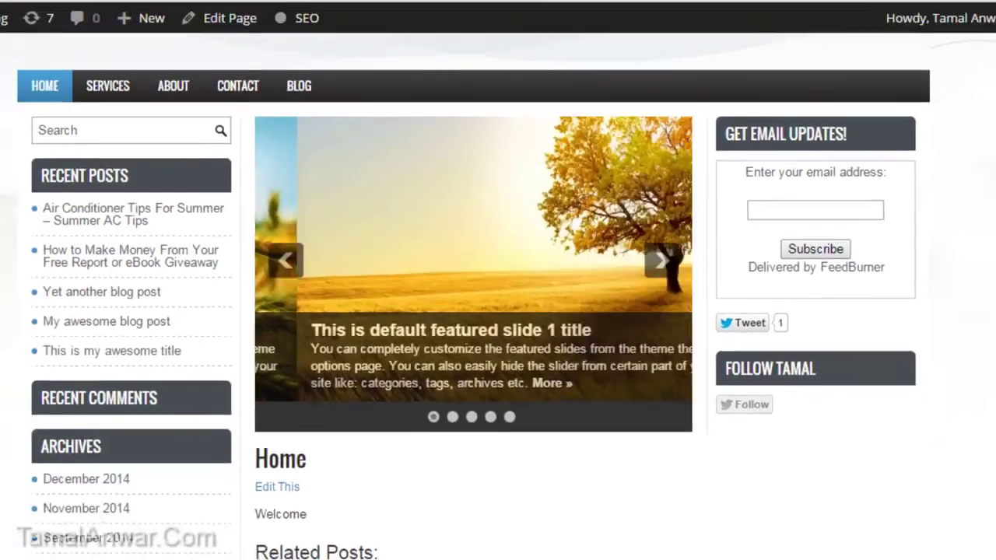
click(265, 24)
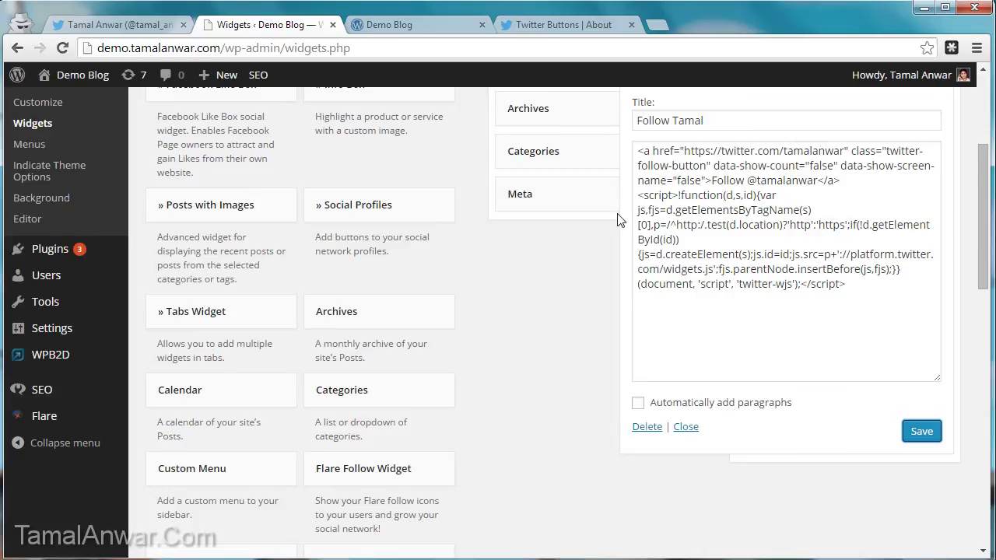
- Change the Follow widget's data-show-count value from false to true and save the widget
click(403, 24)
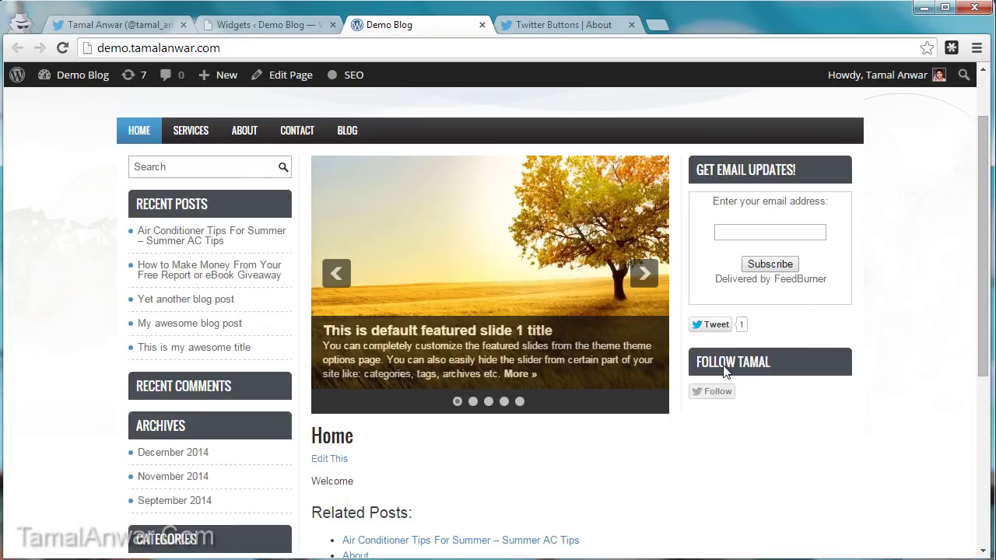
click(237, 28)
scroll(978, 279, up, 1)
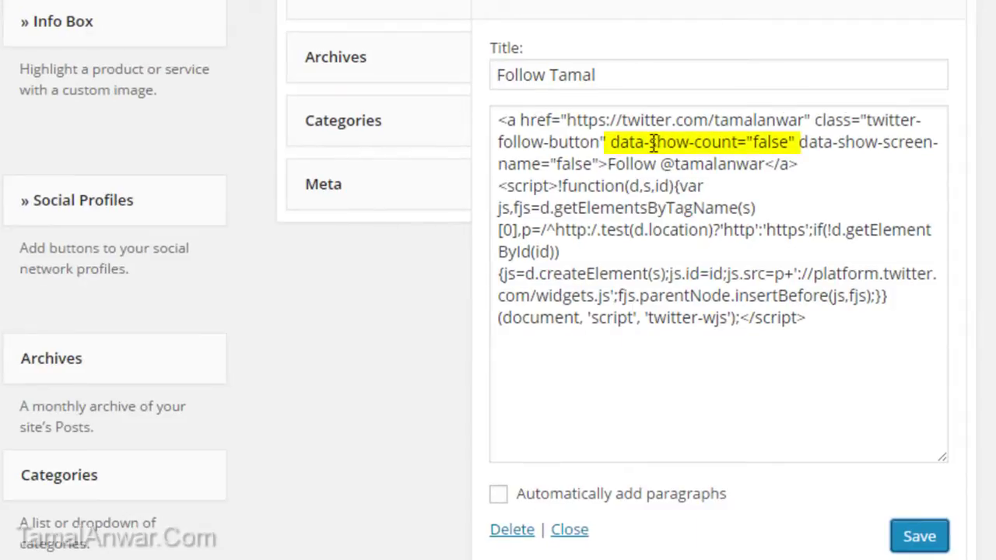
drag(615, 141, 794, 142)
double_click(769, 142)
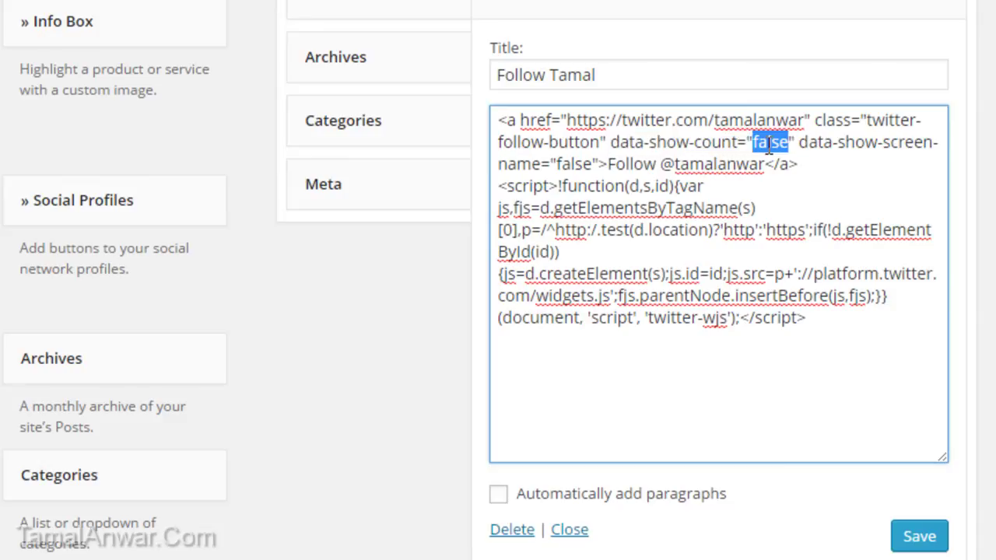
text(true)
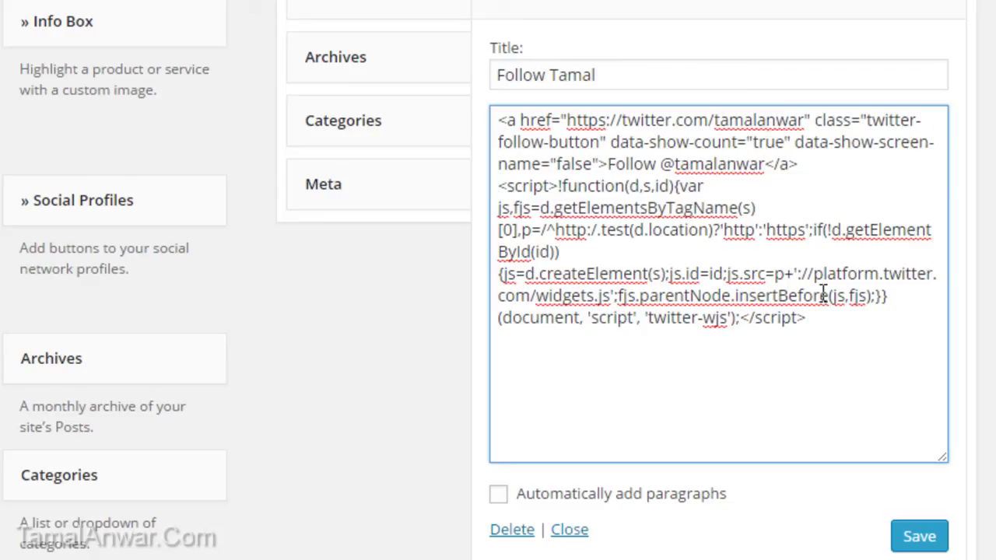
click(915, 539)
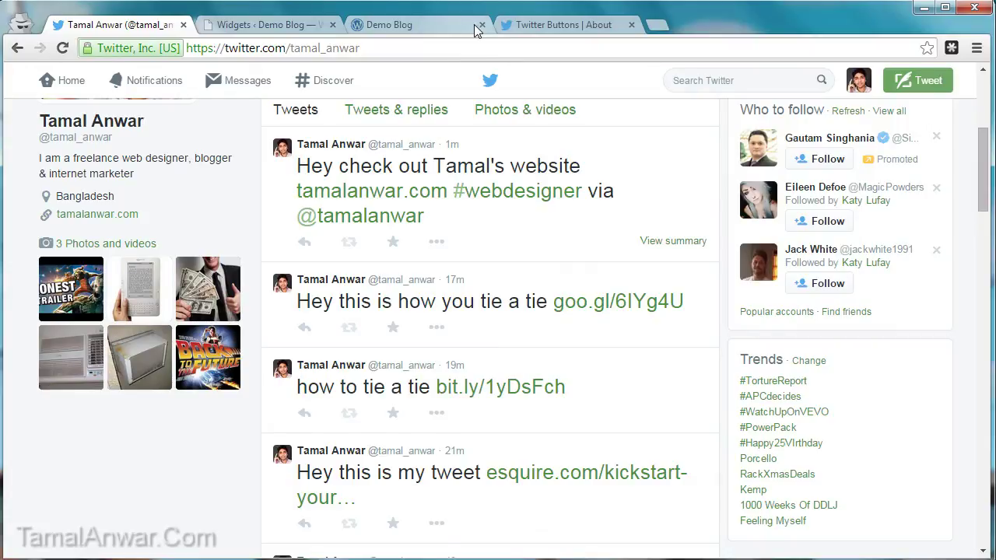
- Compare the Hashtag and Mention button types in Twitter Buttons, ending on Mention
click(546, 24)
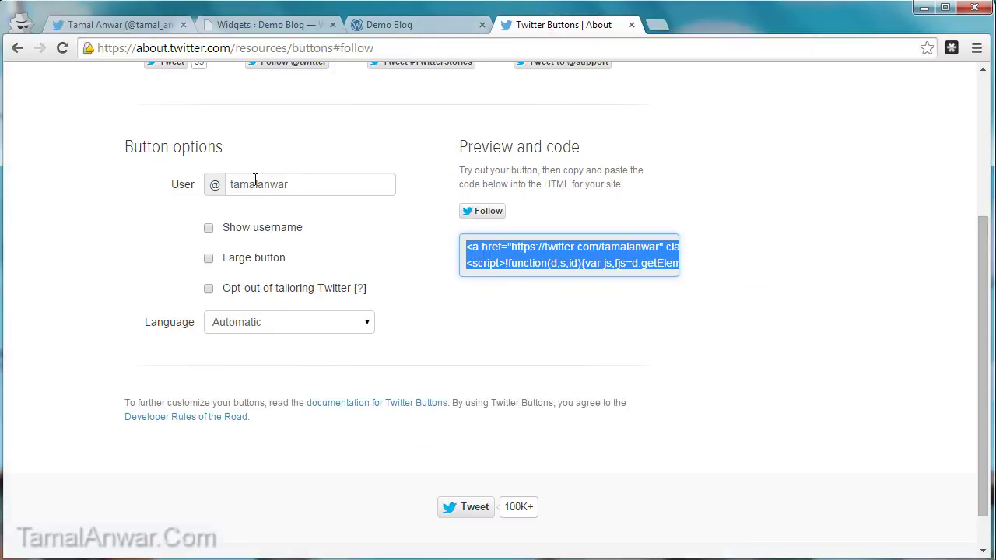
scroll(255, 181, up, 2)
click(99, 247)
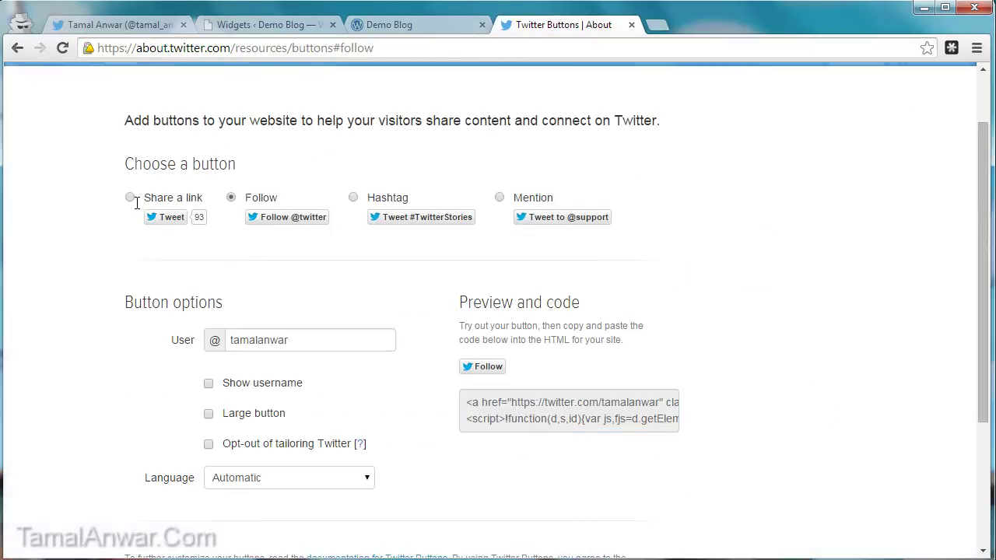
click(353, 199)
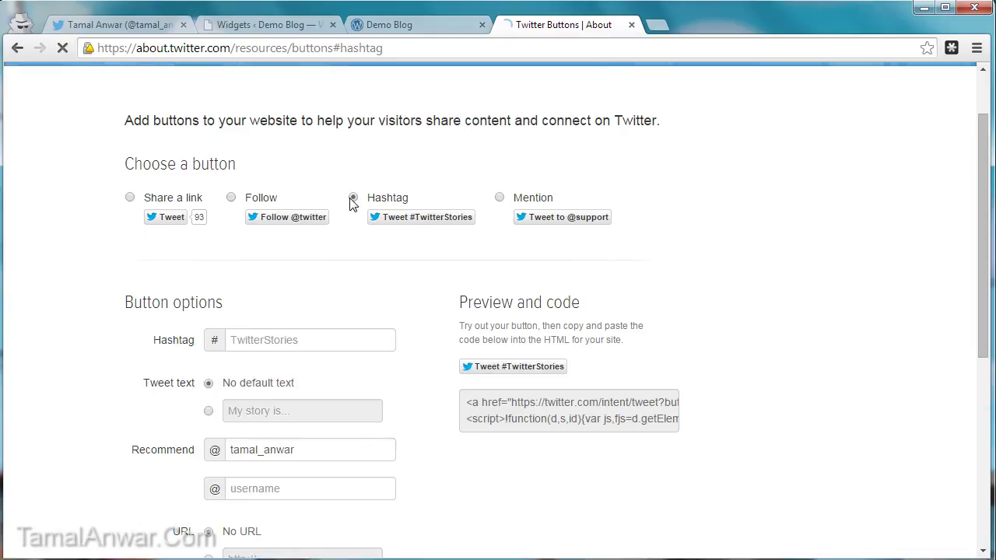
click(500, 199)
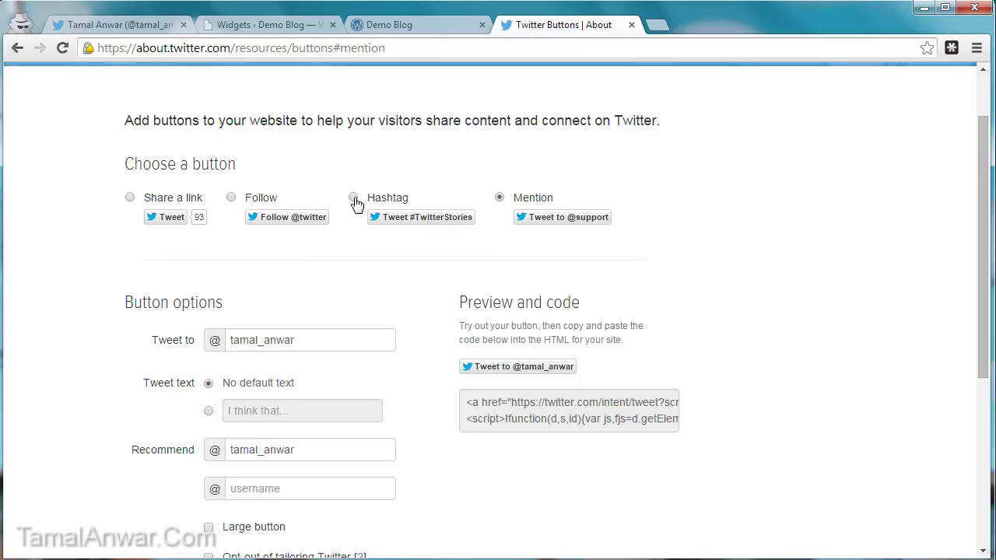
click(354, 200)
click(500, 199)
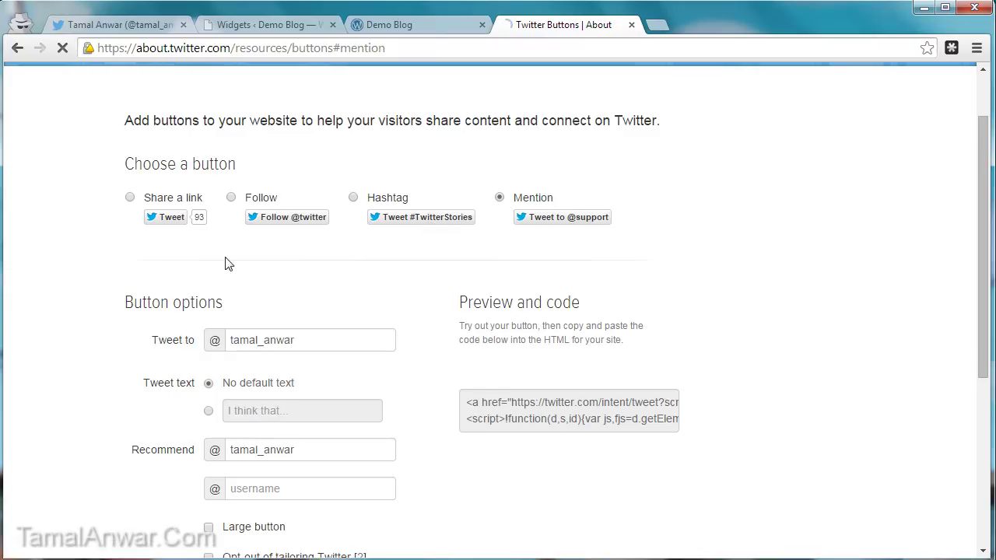
click(354, 199)
click(500, 199)
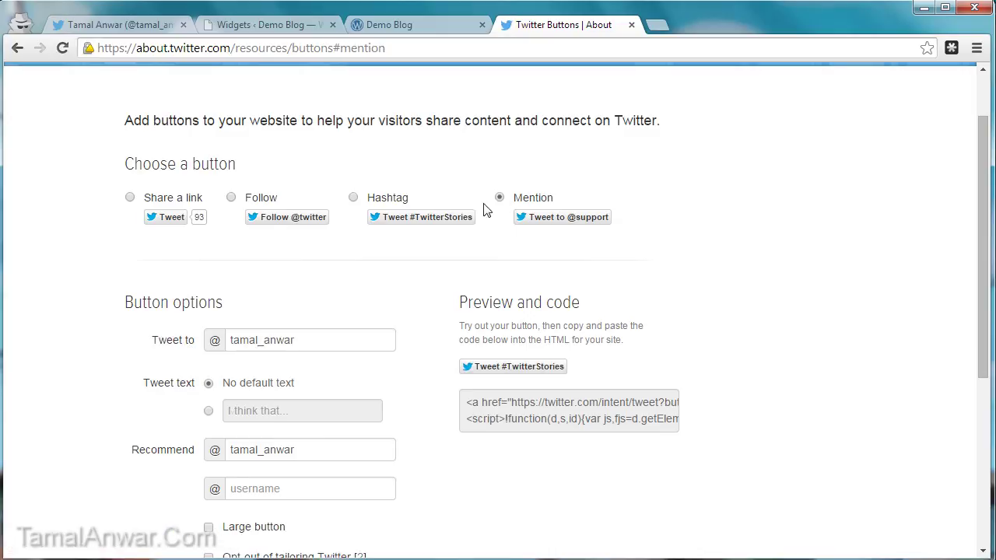
scroll(111, 243, down, 2)
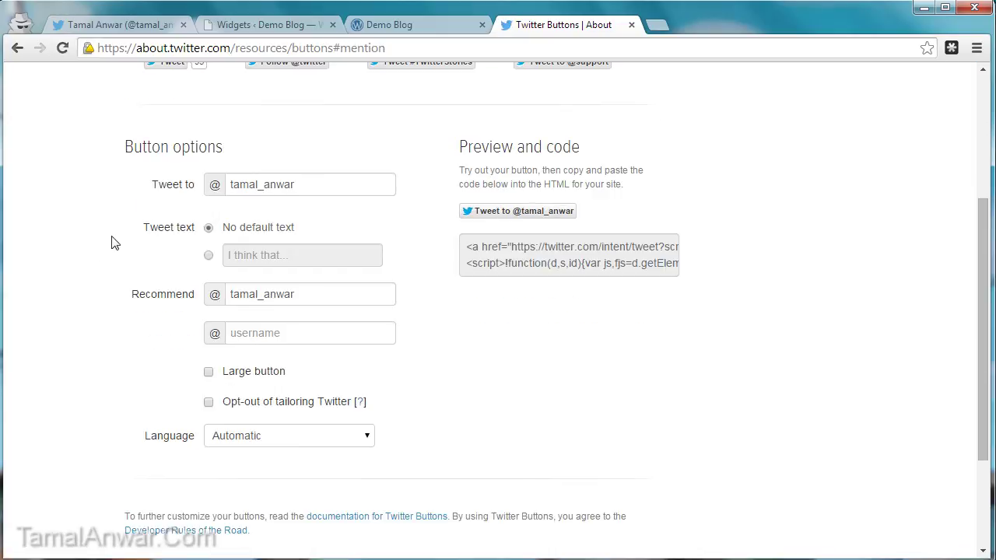